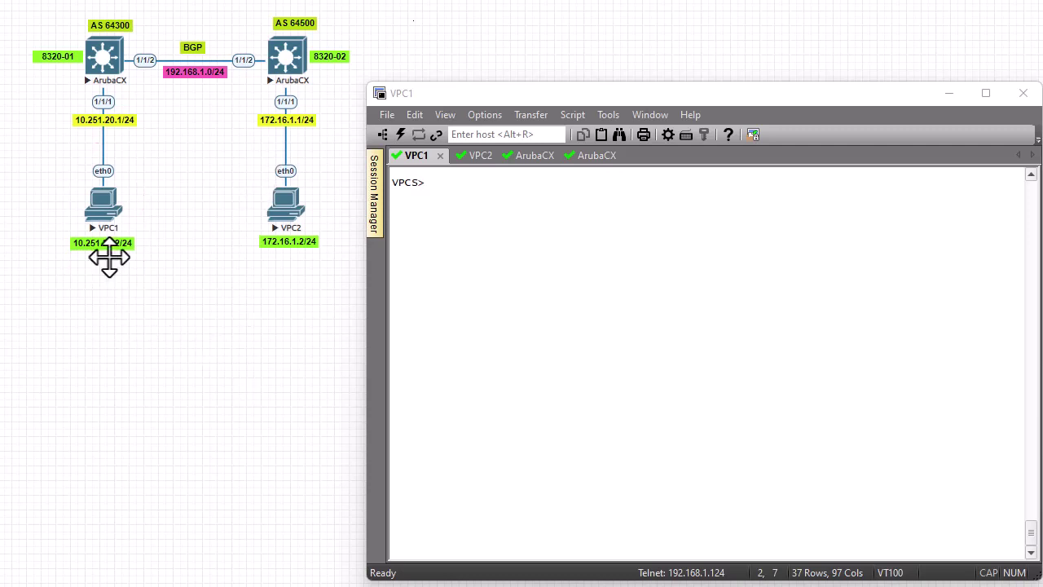
Step: Display VPC1's IP configuration with the sh ip command
click(493, 249)
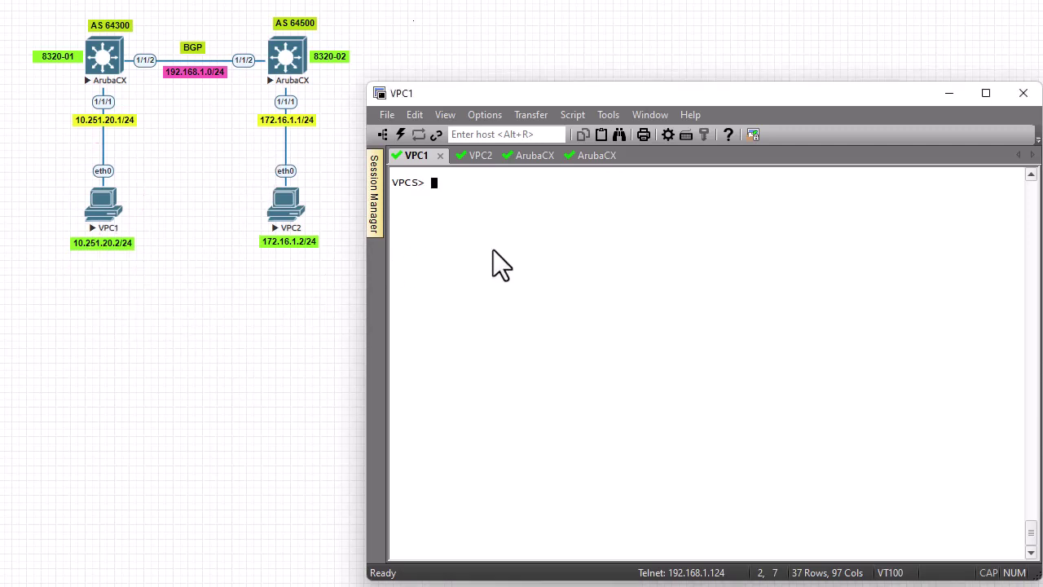
text(sh ip)
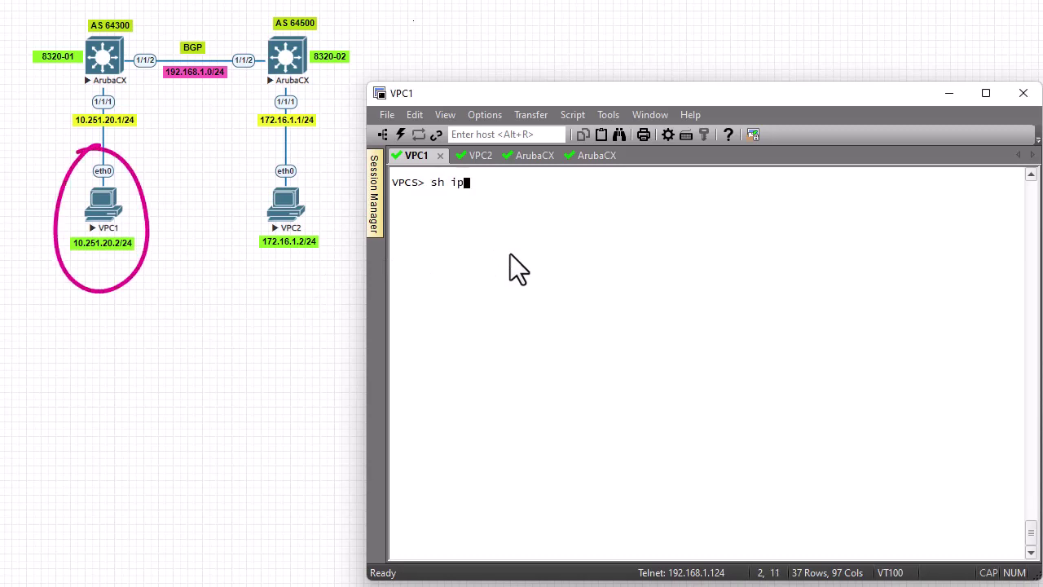
key(Return)
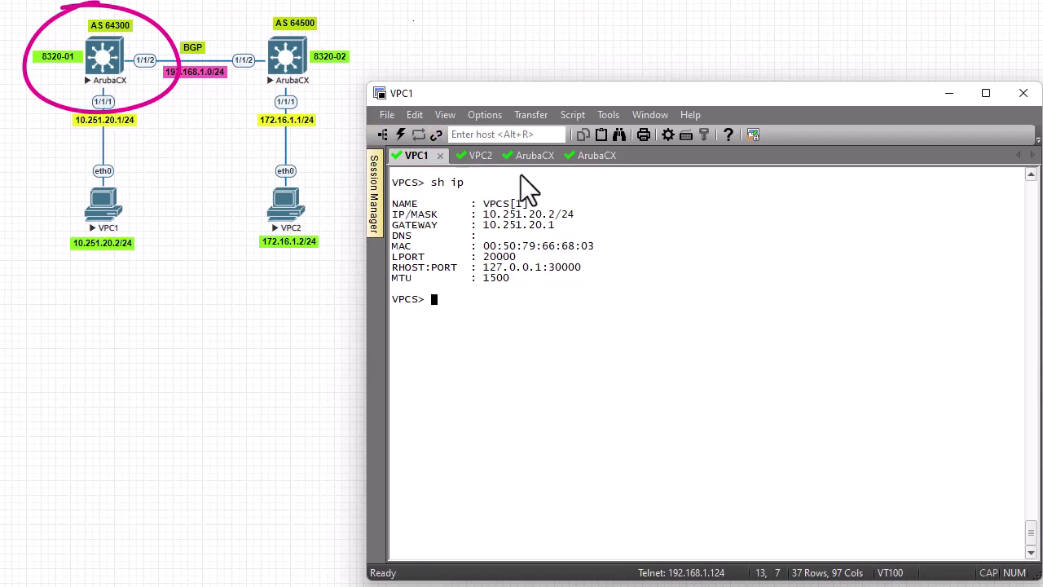
Step: Switch to the 8320-01 console and list its IP interfaces with sh ip int br, quitting after the first page
click(530, 157)
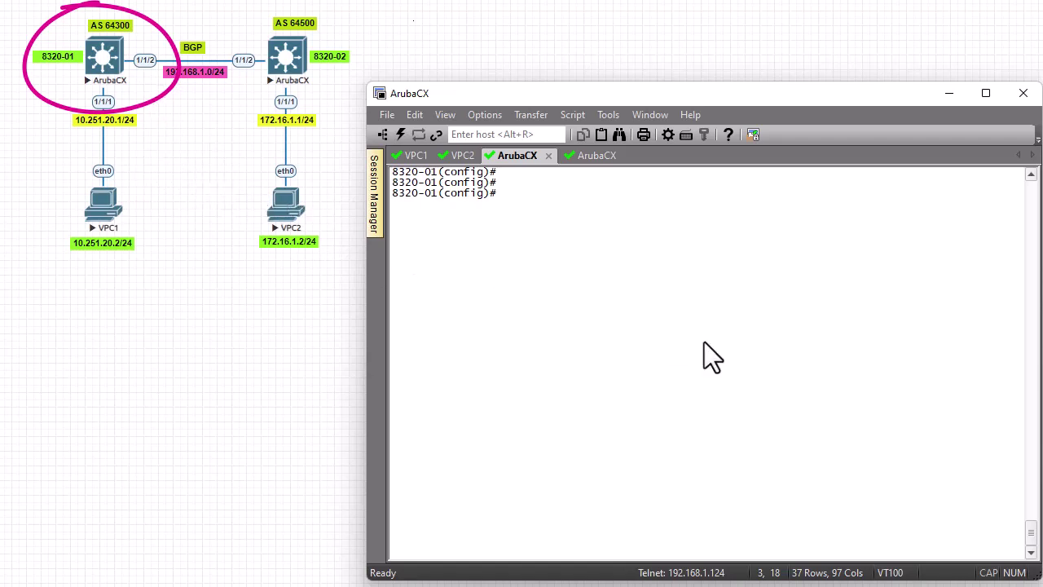
text(sh ip int br)
key(Return)
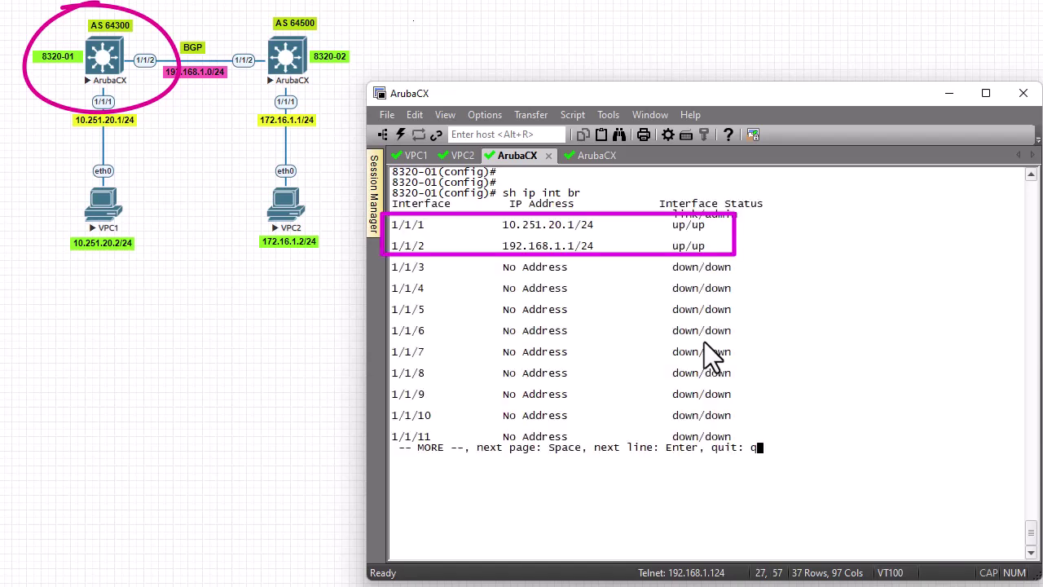
key(q)
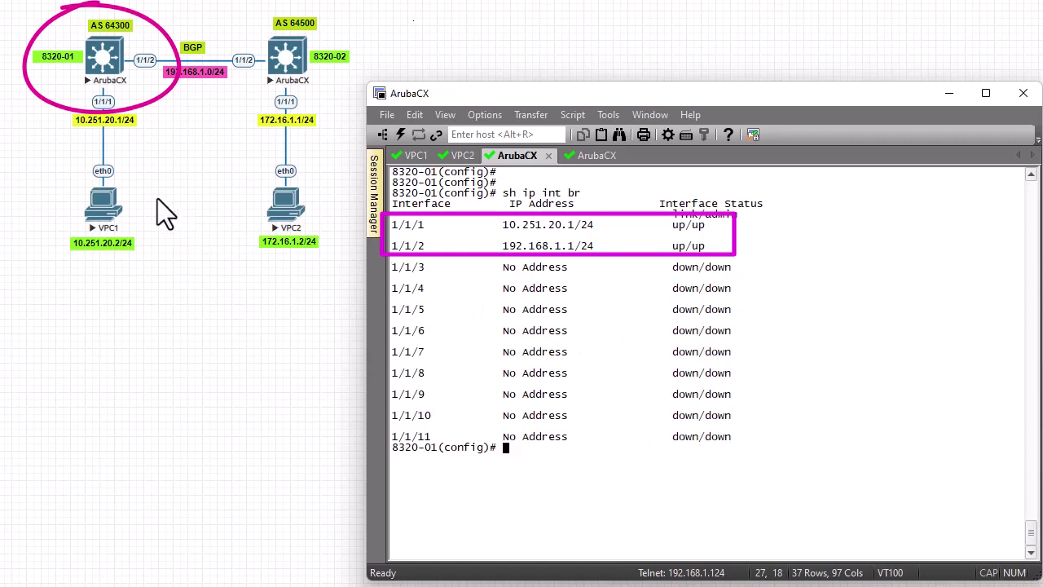
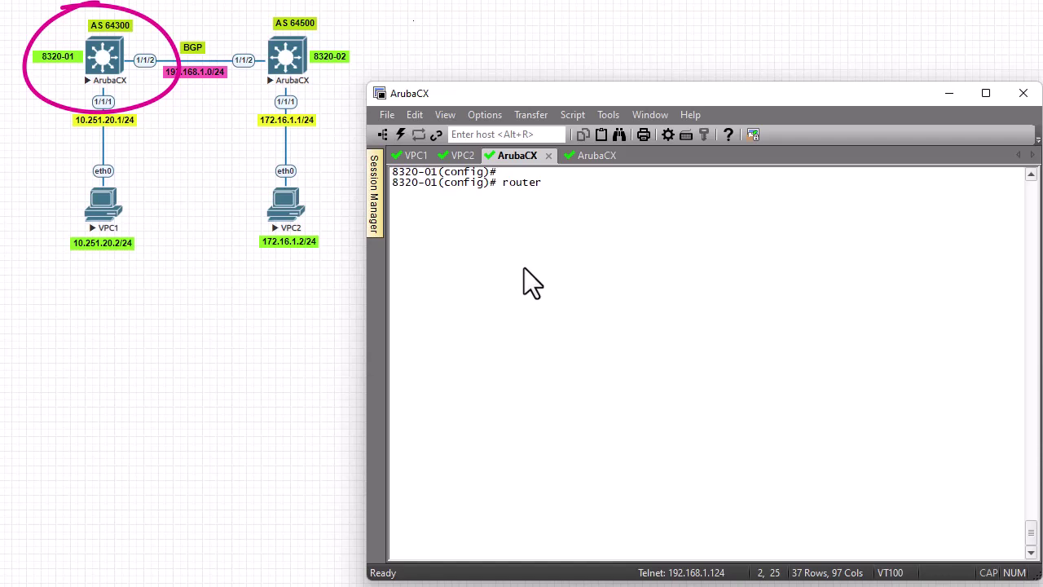
Step: Start the BGP routing process on 8320-01 for autonomous system 64300
text(bgp)
text(64300)
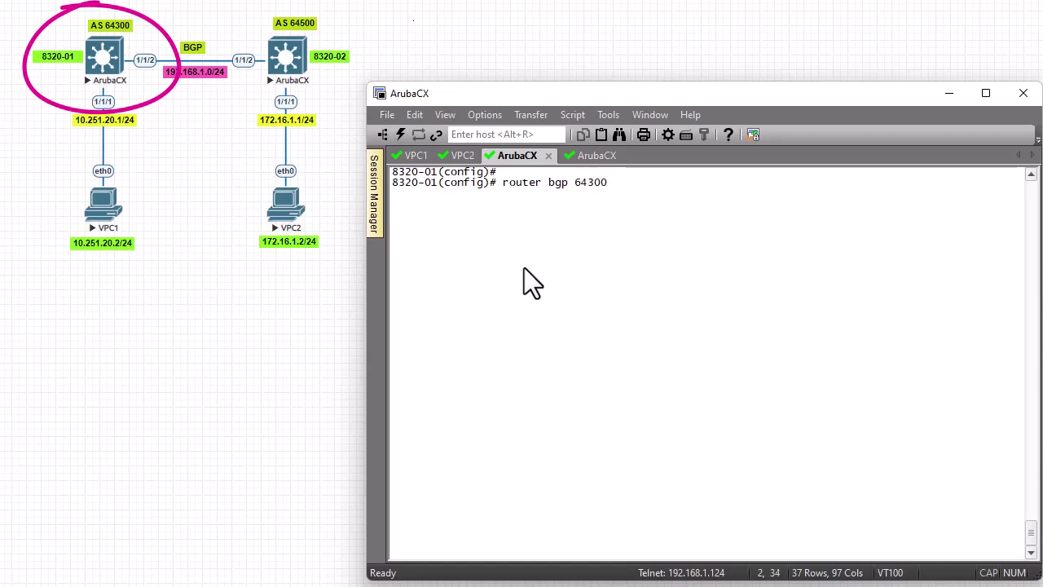
key(Return)
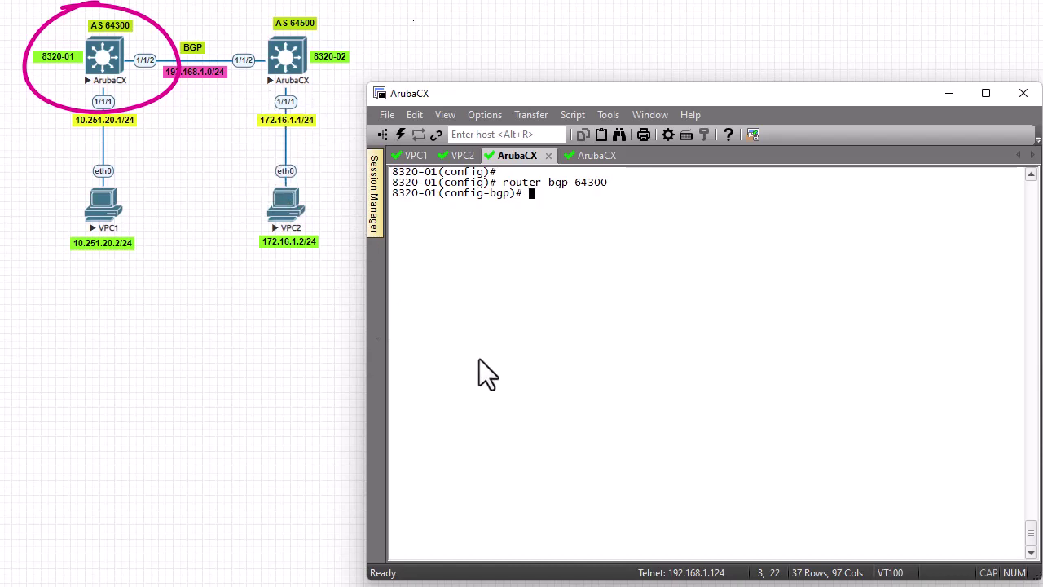
Step: Define BGP neighbor 192.168.1.2 with remote-as 64500 on 8320-01
text(nei)
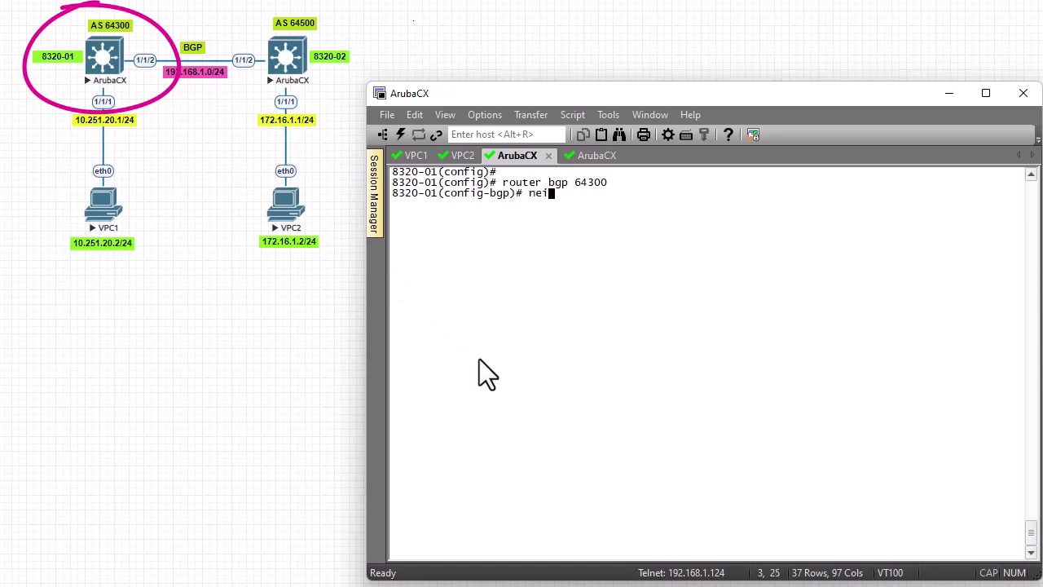
key(Tab)
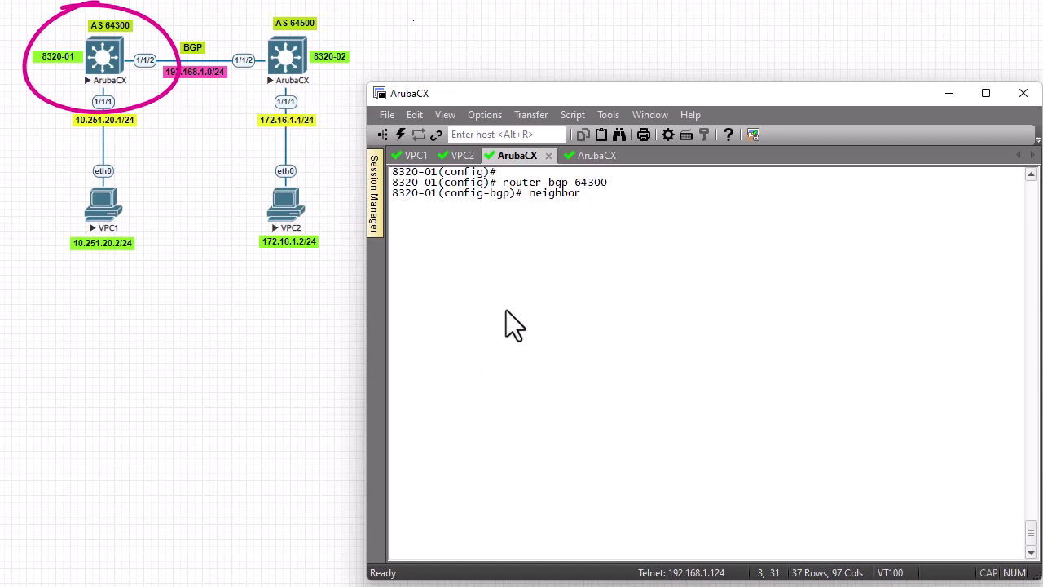
text(192.168.1.2)
text(remo)
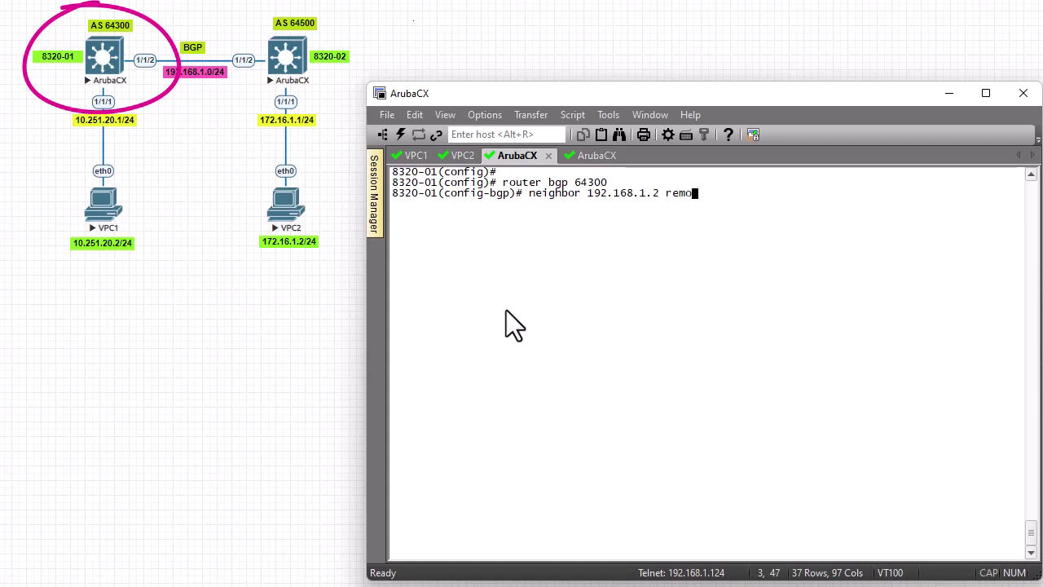
text(te-as)
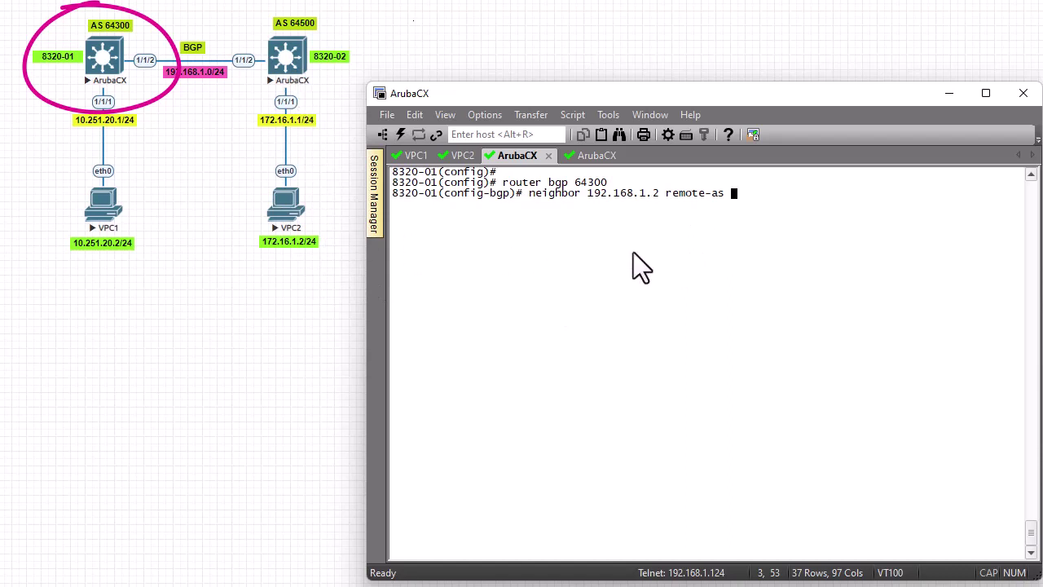
text(64)
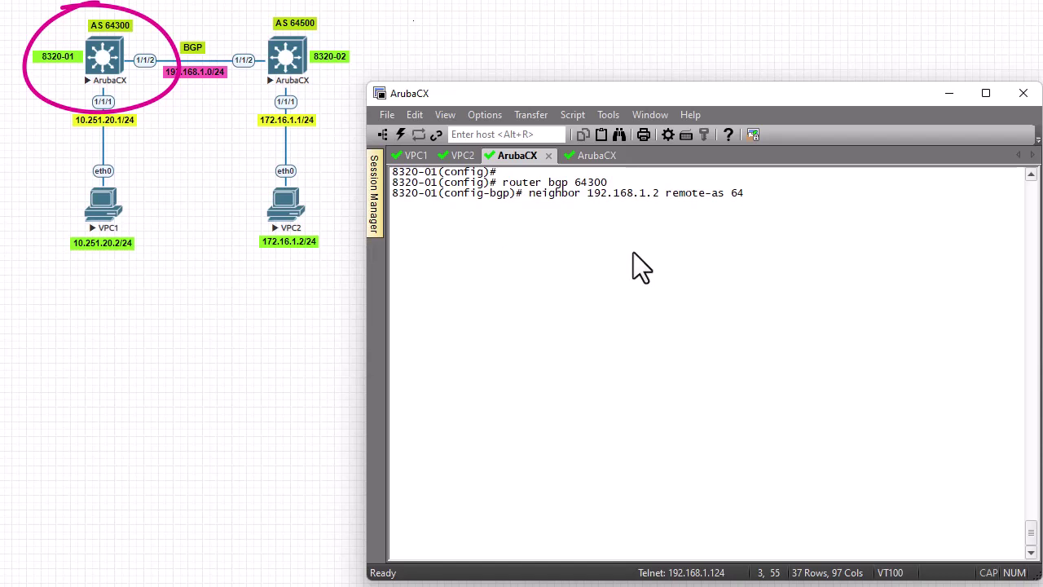
text(500)
key(Return)
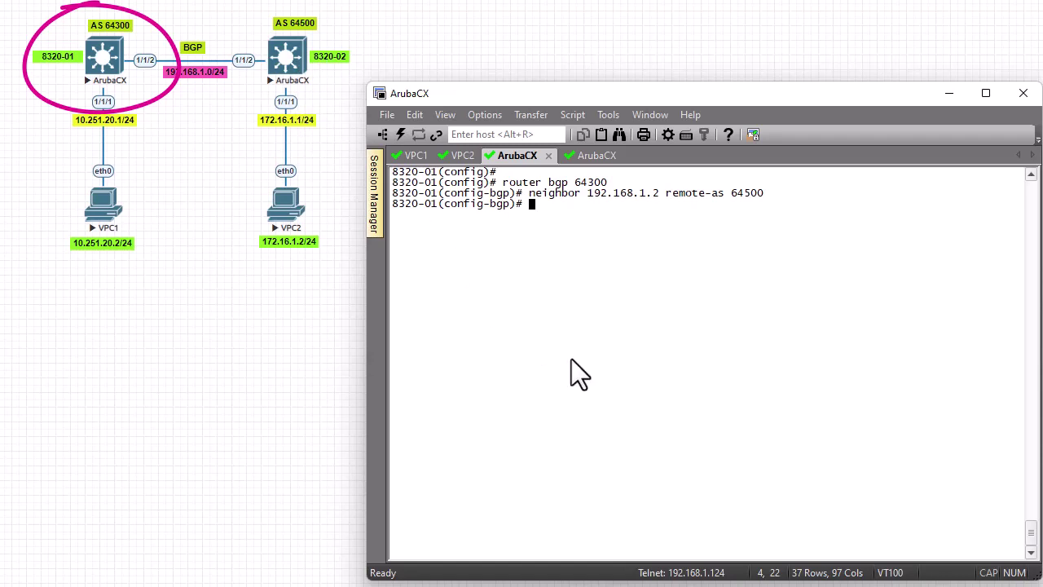
Step: Enter the IPv4 unicast address family within the BGP configuration of 8320-01
text(address-family ipv)
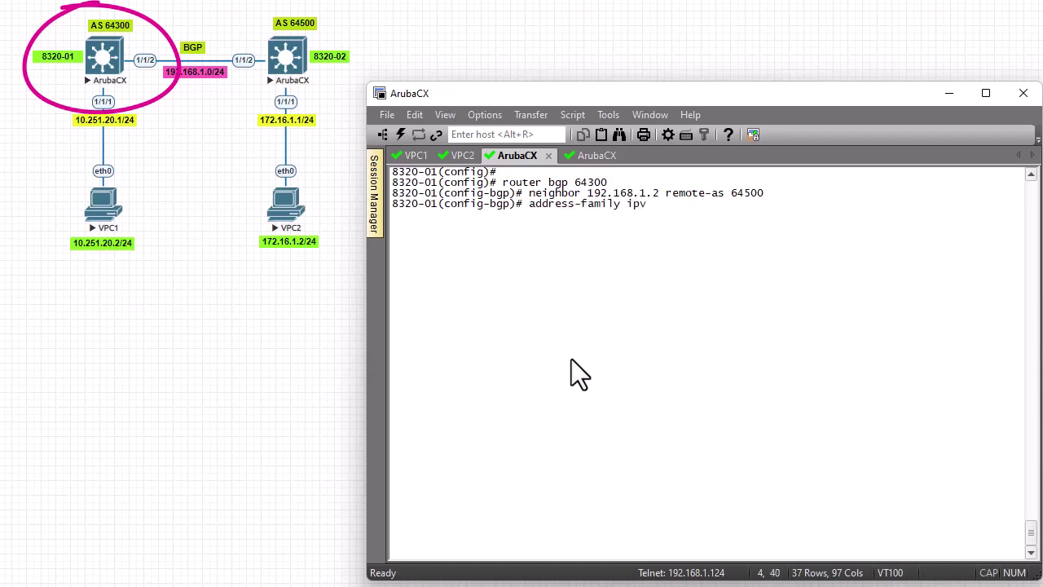
text(2)
key(Left)
key(Left)
text(4 unicast)
key(Return)
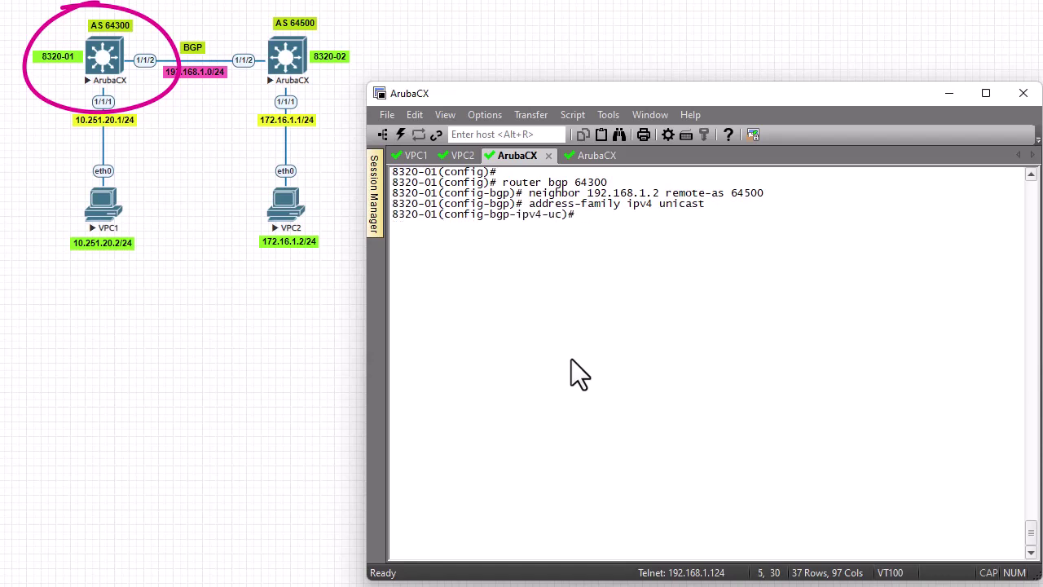
Step: Advertise network 10.251.20.0/24 in BGP on 8320-01 and end configuration mode
text(network 10.251.20)
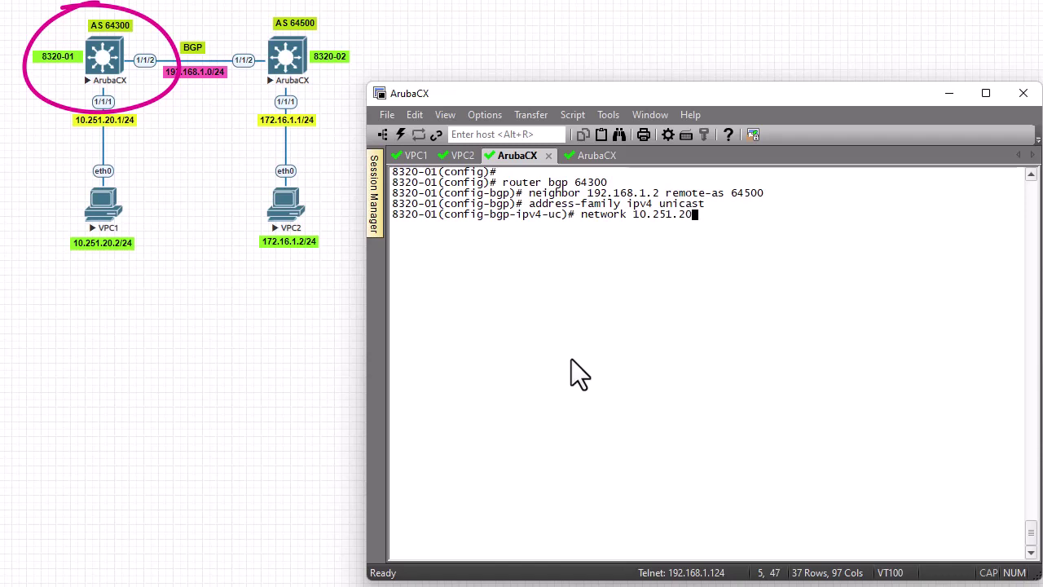
text(.0/)
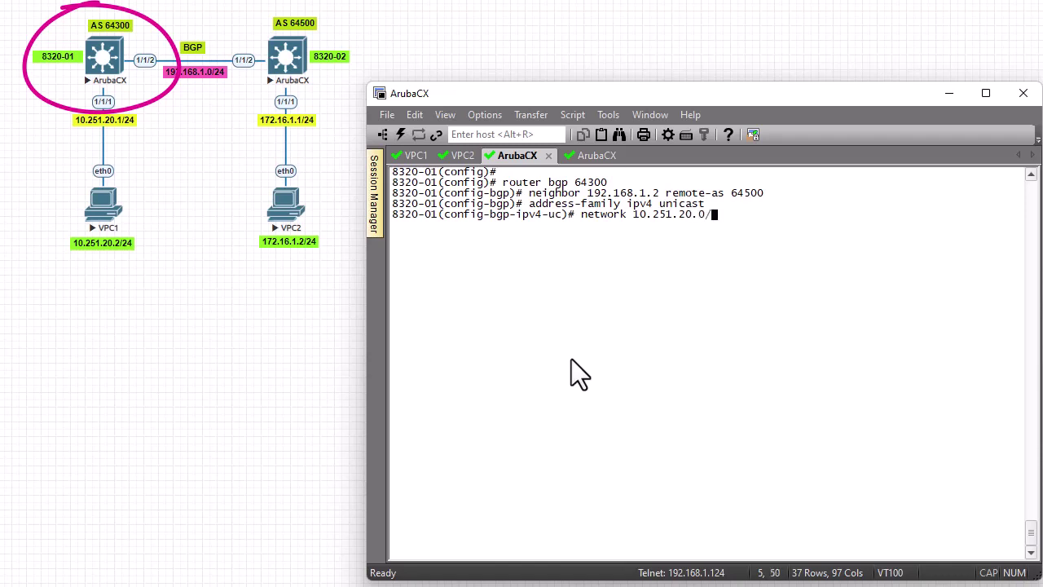
text(24)
key(Return)
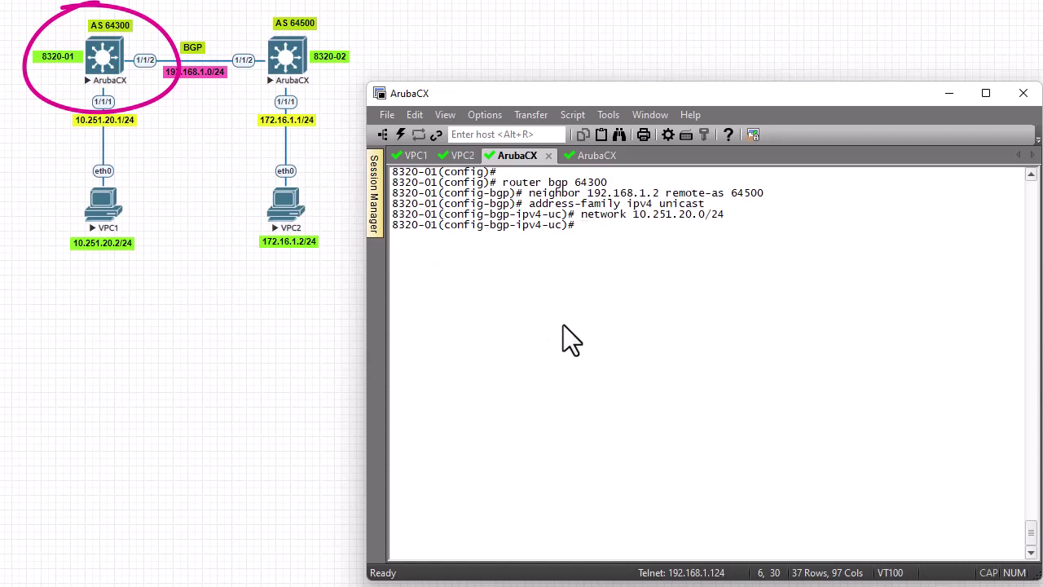
text(end)
key(Return)
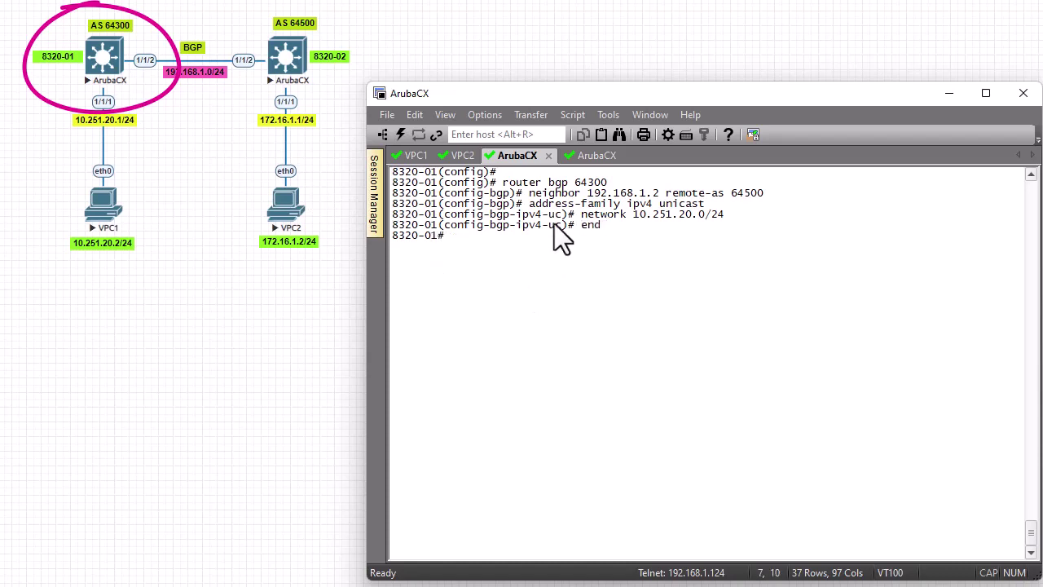
Step: Switch to the 8320-02 console and start its BGP routing process for autonomous system 64500
click(587, 157)
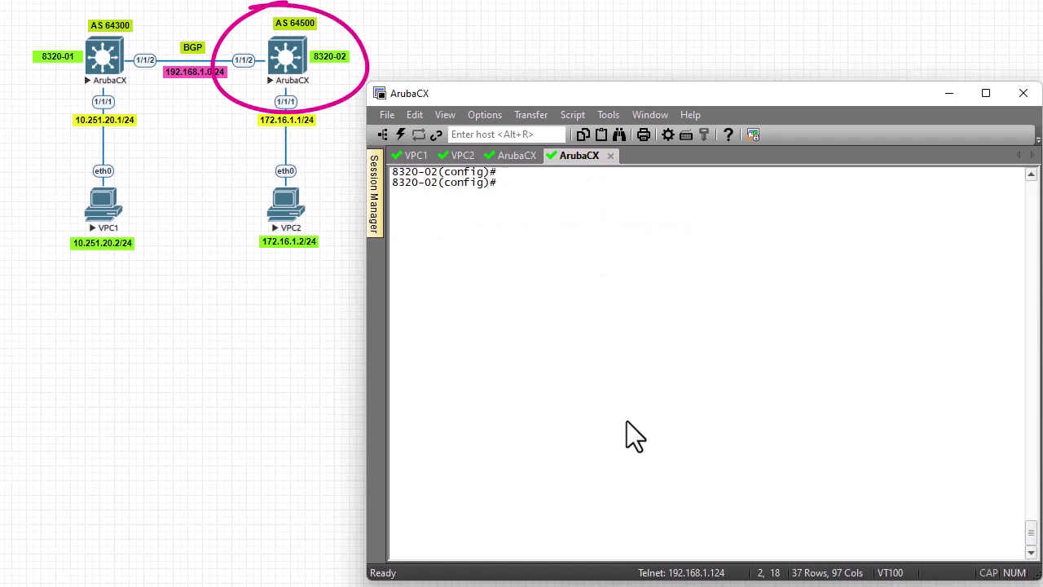
text(r)
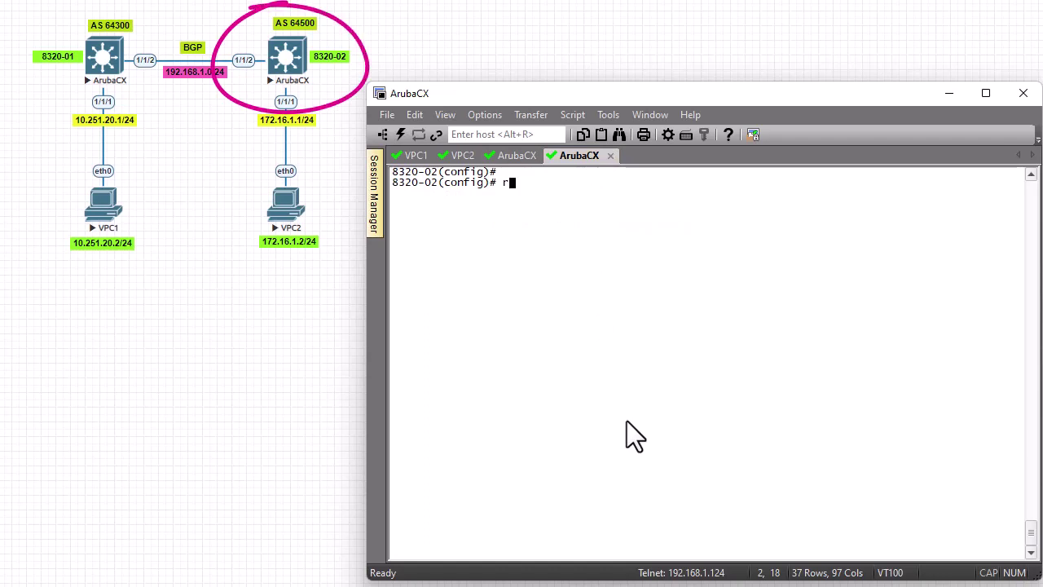
text(outer)
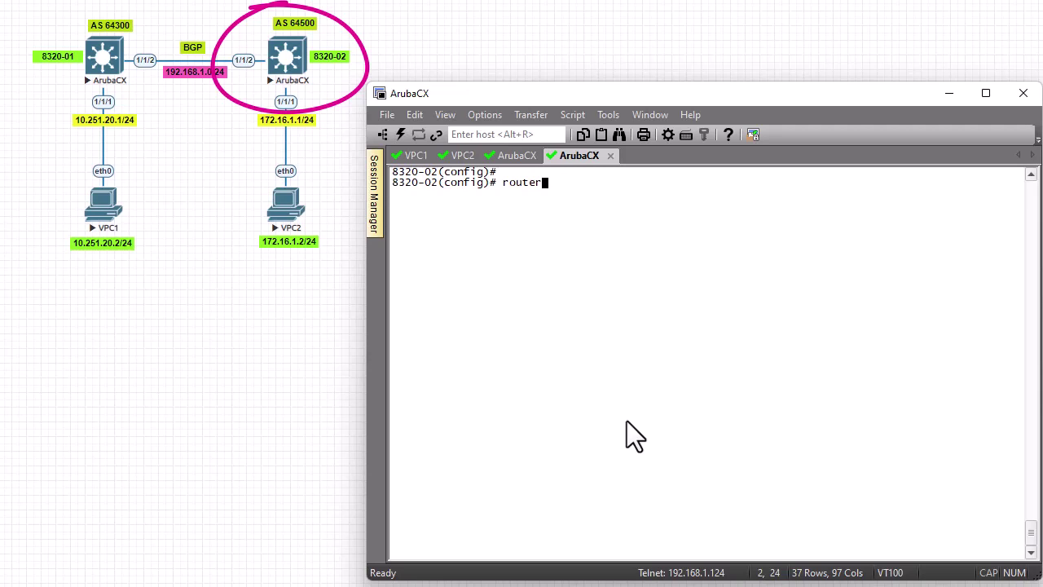
text( bgp 64500)
key(Return)
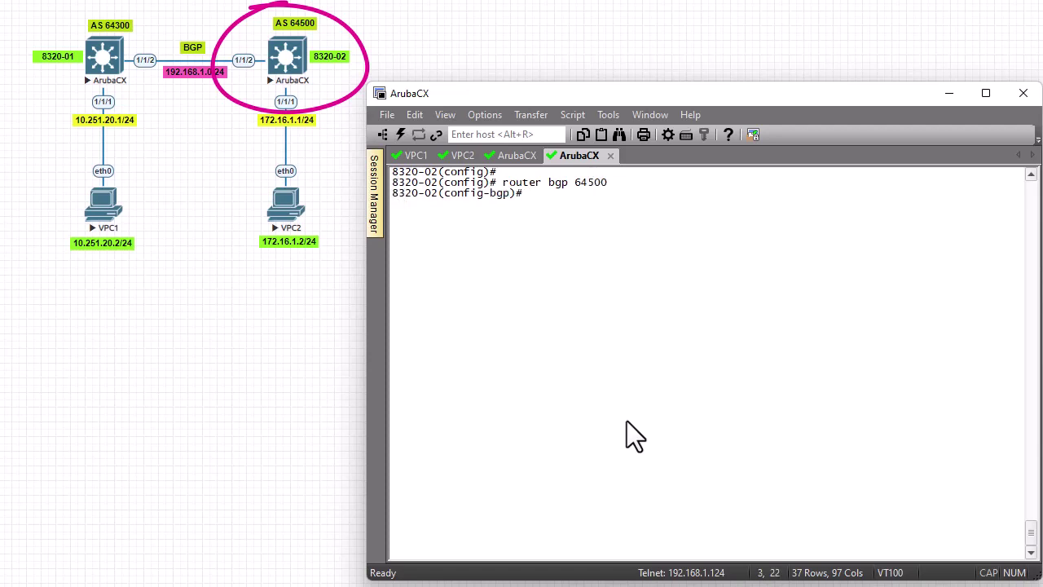
Step: Define BGP neighbor 192.168.1.1 with remote-as 64300 on 8320-02
text(neighbor 192.168.1.1)
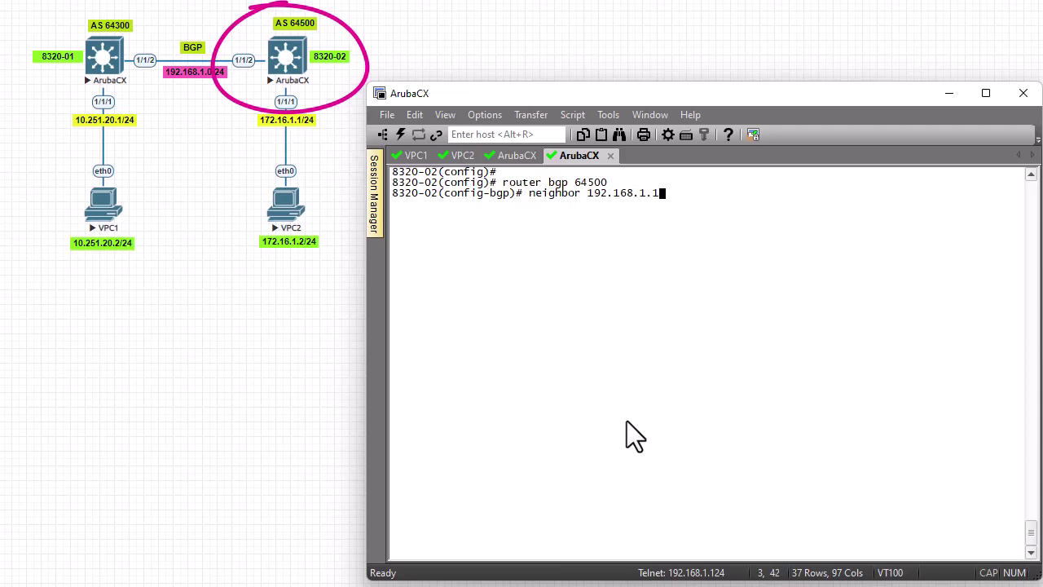
text(mote-ad)
key(BackSpace)
text(s 64)
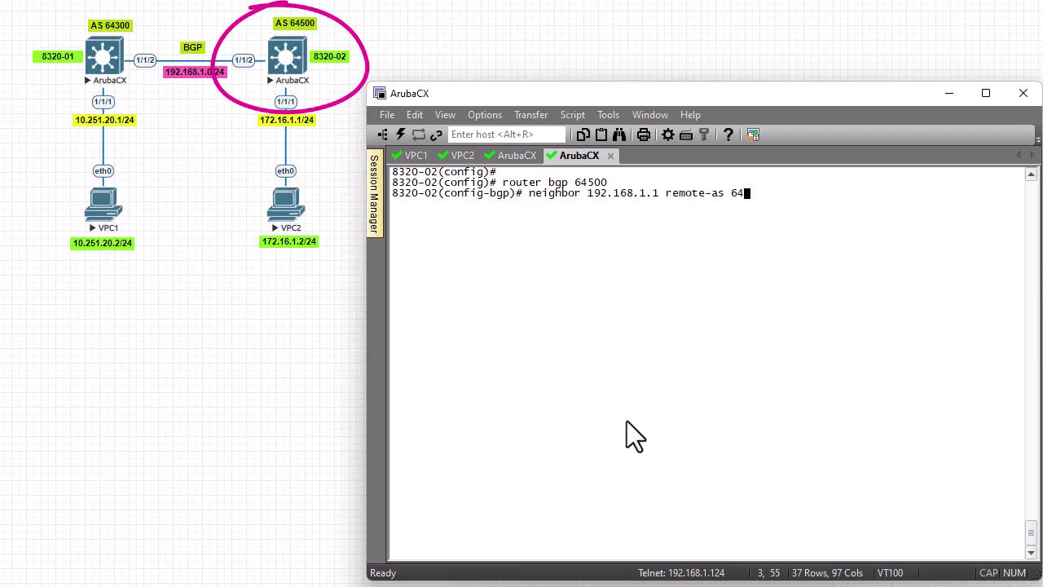
text(300)
key(Return)
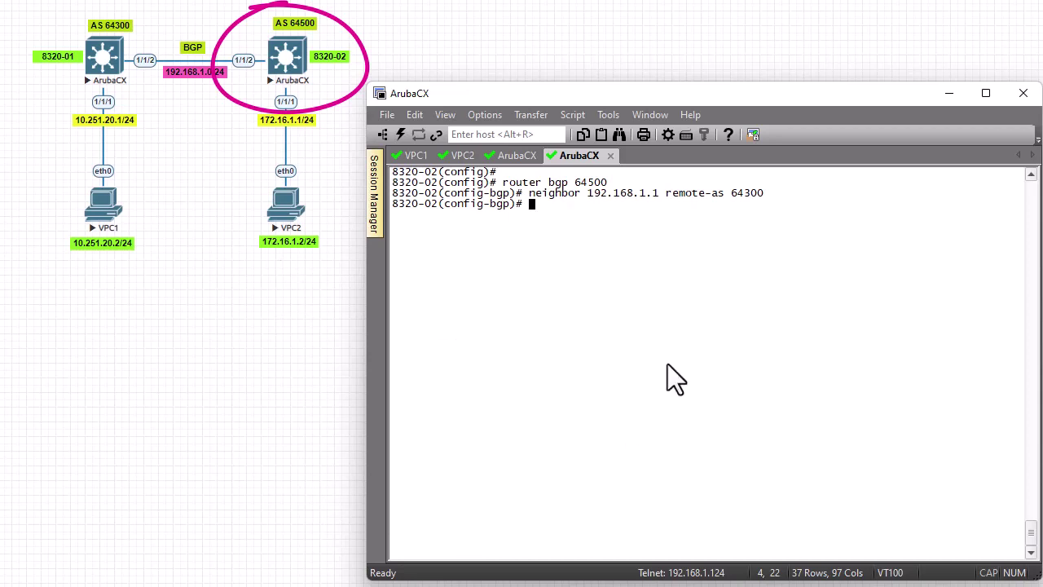
Step: Enter the IPv4 unicast address family within the BGP configuration of 8320-02
text(address-family )
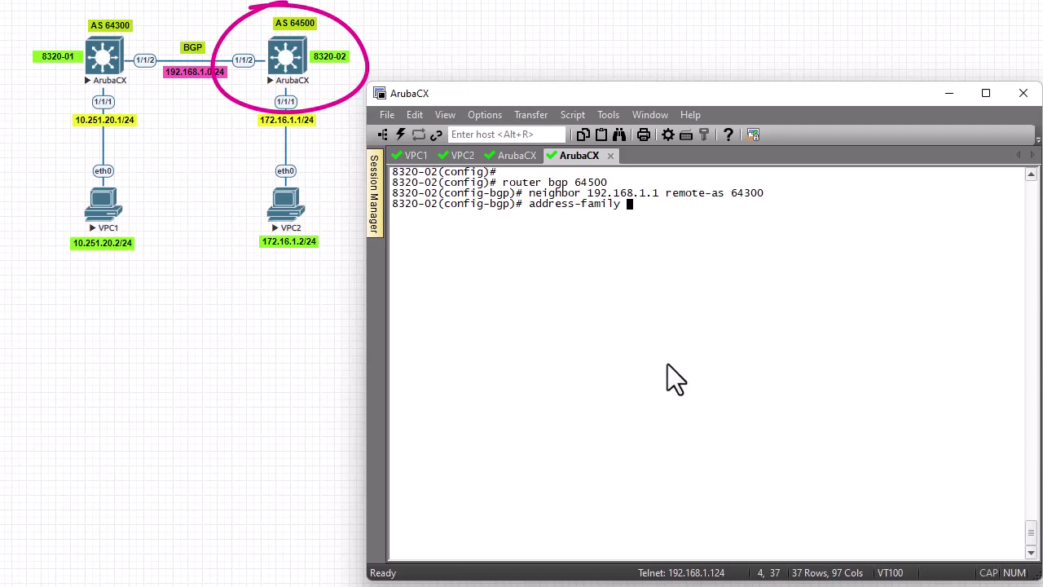
text(ipv4 uni)
key(Tab)
key(Return)
Step: Advertise network 172.16.1.0/24 in BGP on 8320-02 and end configuration mode
text(net)
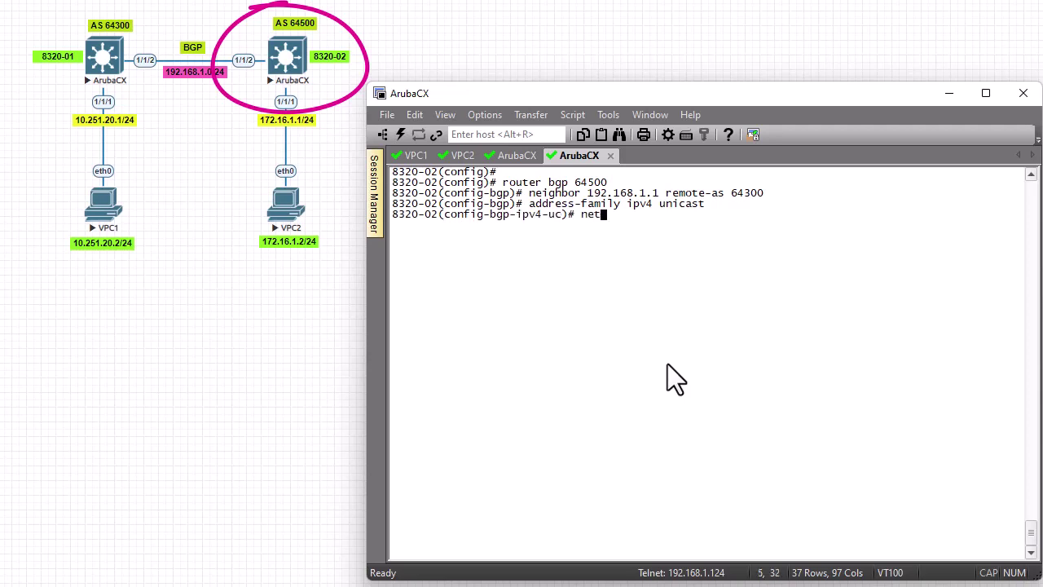
text(work 172.16)
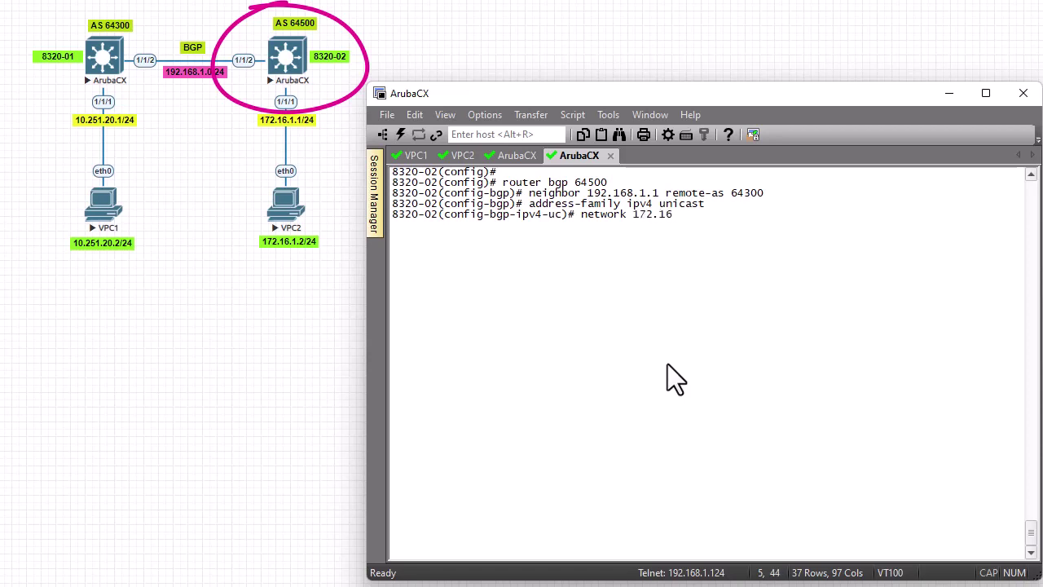
text(.1.0)
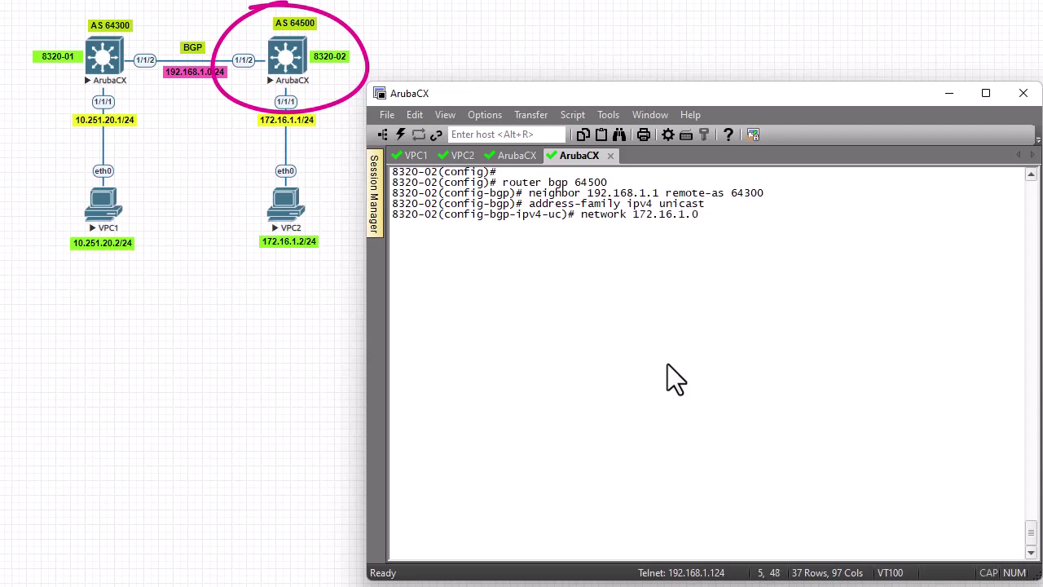
text(/24)
key(Return)
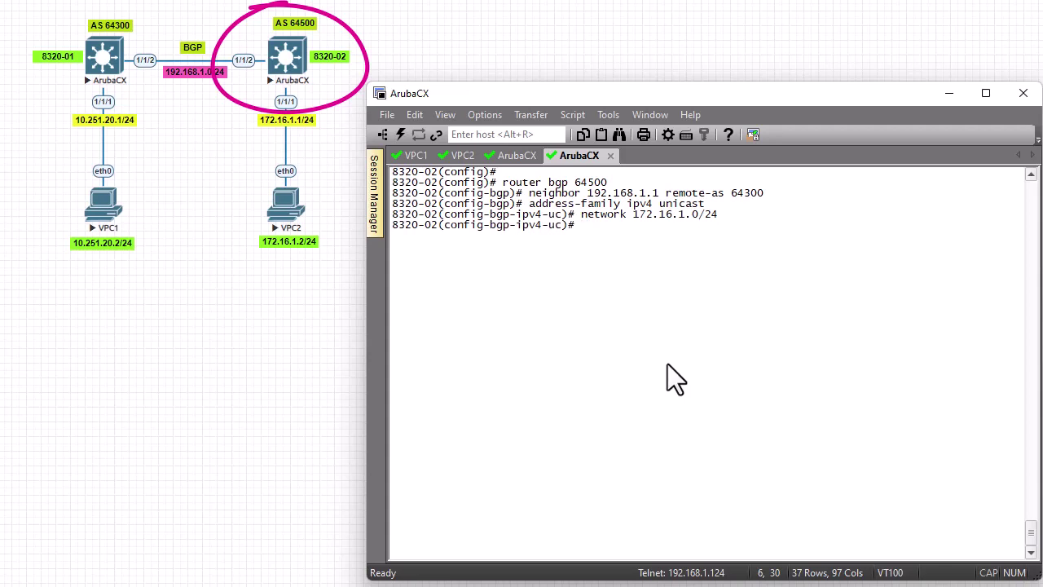
text(end)
key(Return)
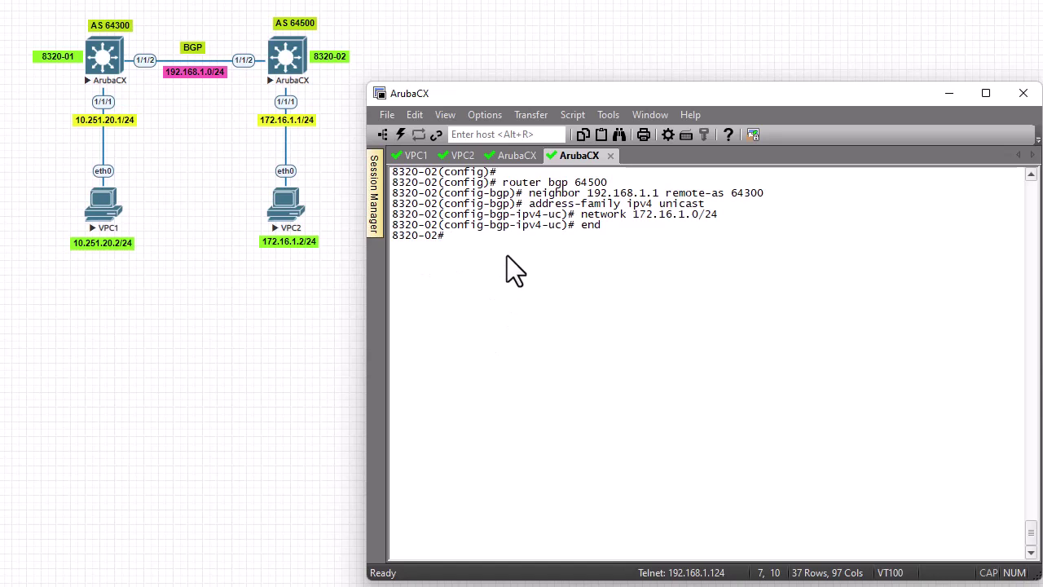
Step: Switch to the 8320-01 console, clear it, and display the BGP summary for all address families
click(515, 153)
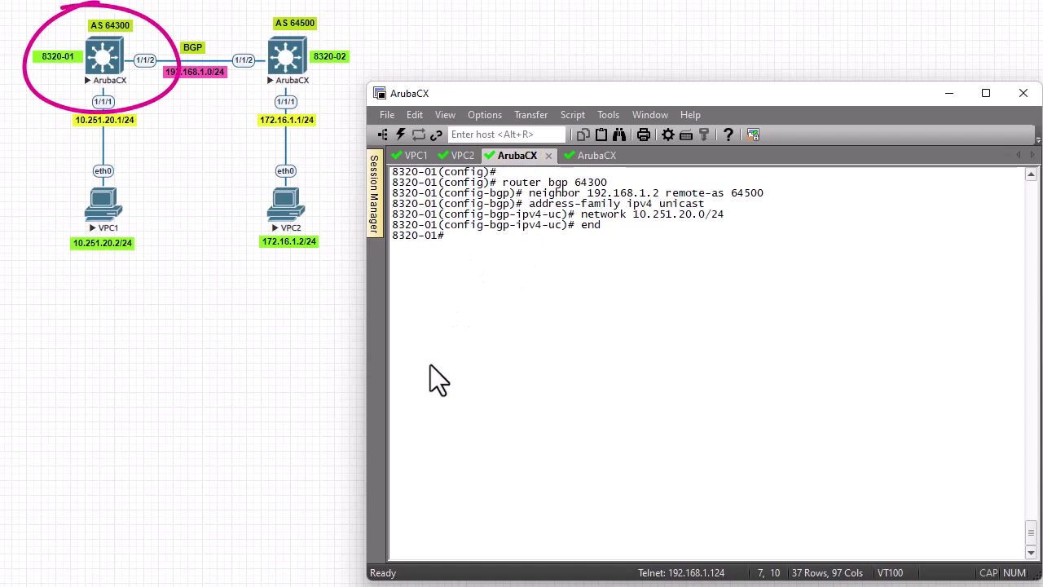
key(ctrl+l)
key(Return)
key(Return)
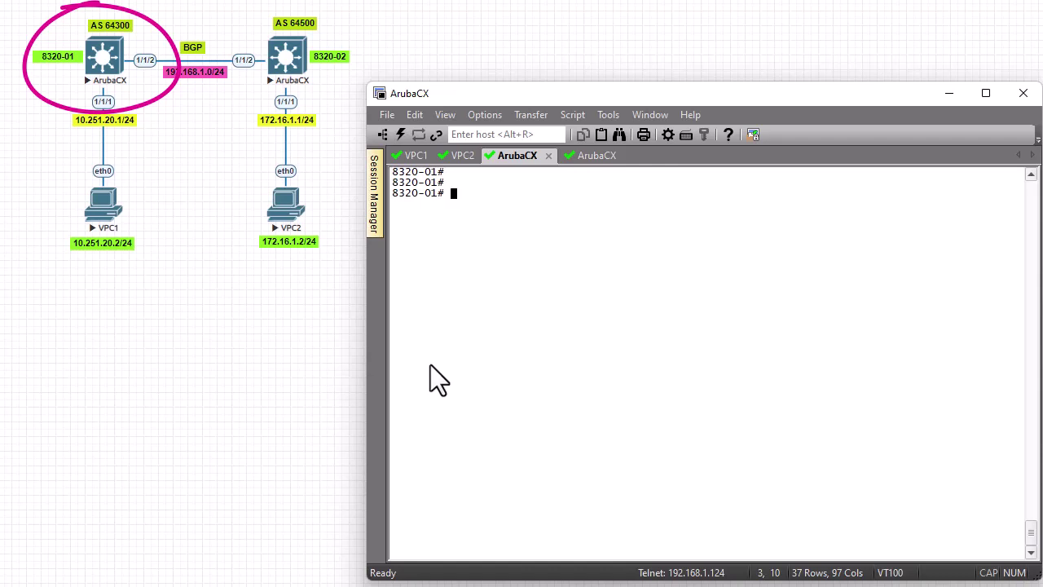
text(sh bgp )
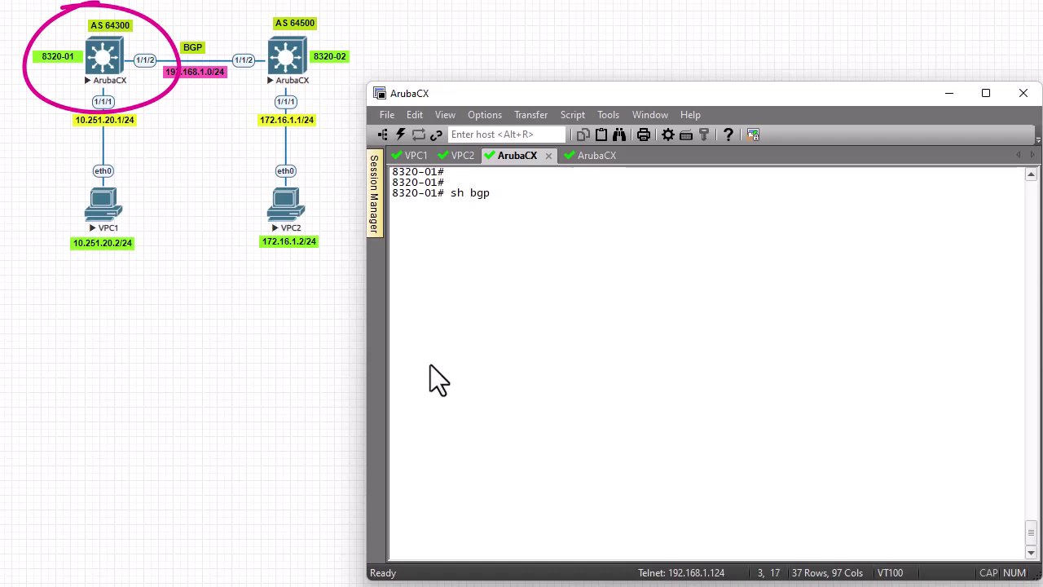
text(all summary)
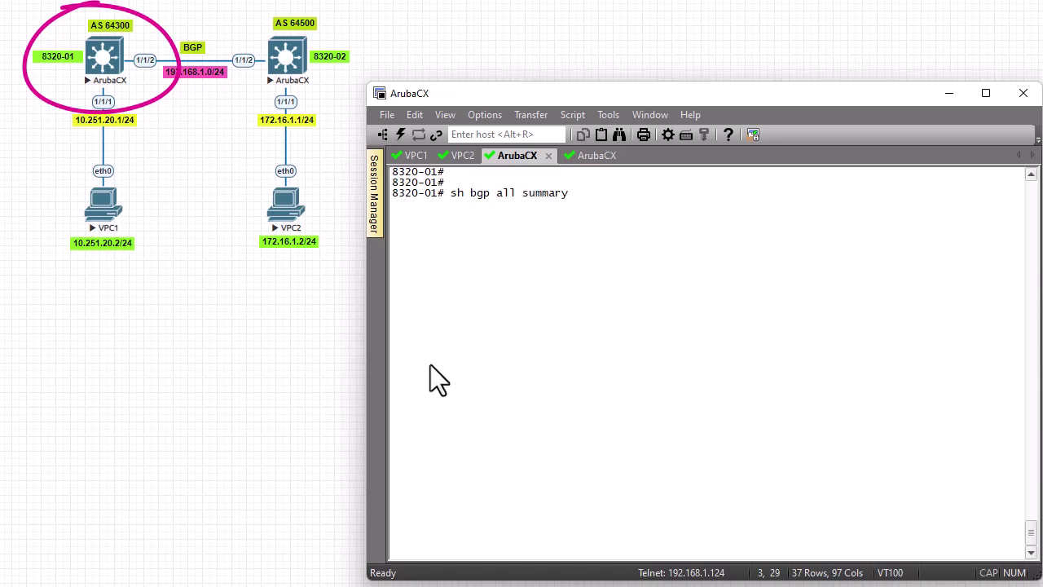
key(Return)
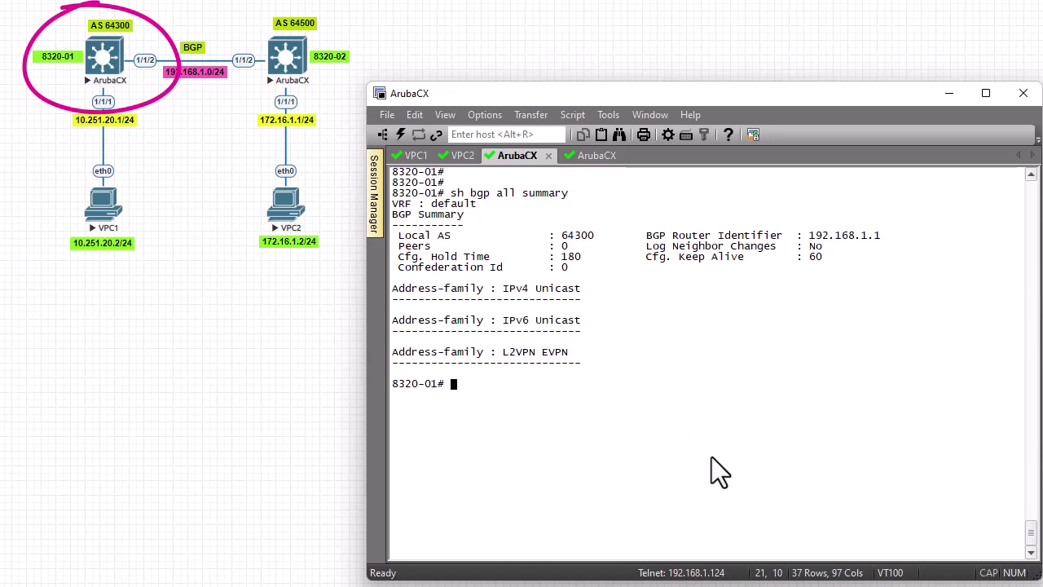
Step: Display the IPv4 unicast BGP table on 8320-01 and highlight the 10.251.20.0/24 network entry
key(Up)
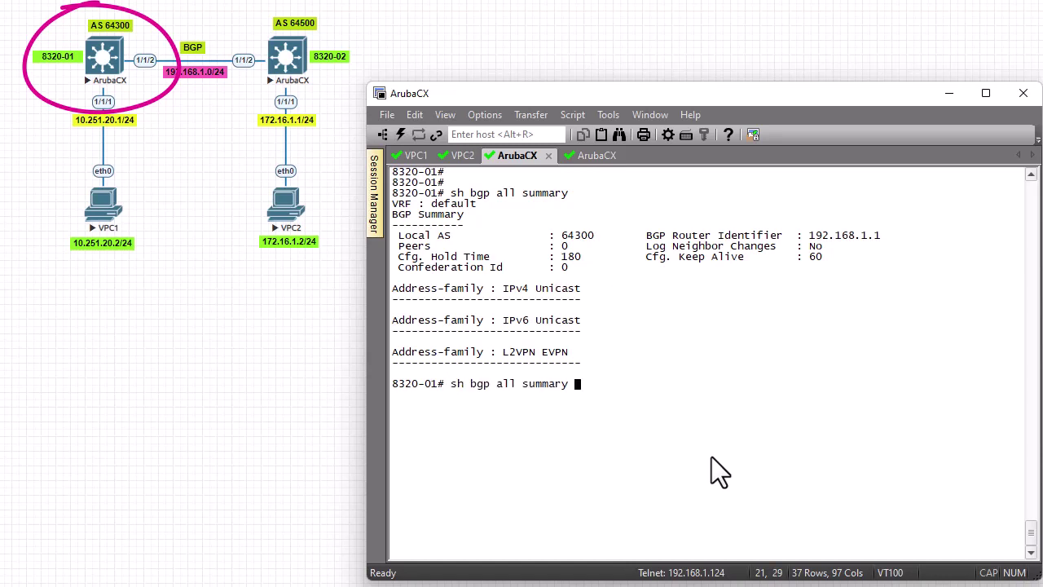
key(BackSpace)
key(BackSpace)
key(BackSpace)
key(BackSpace)
key(BackSpace)
key(BackSpace)
key(BackSpace)
key(BackSpace)
key(BackSpace)
key(BackSpace)
key(BackSpace)
key(BackSpace)
text(ipv4 unicast)
key(Return)
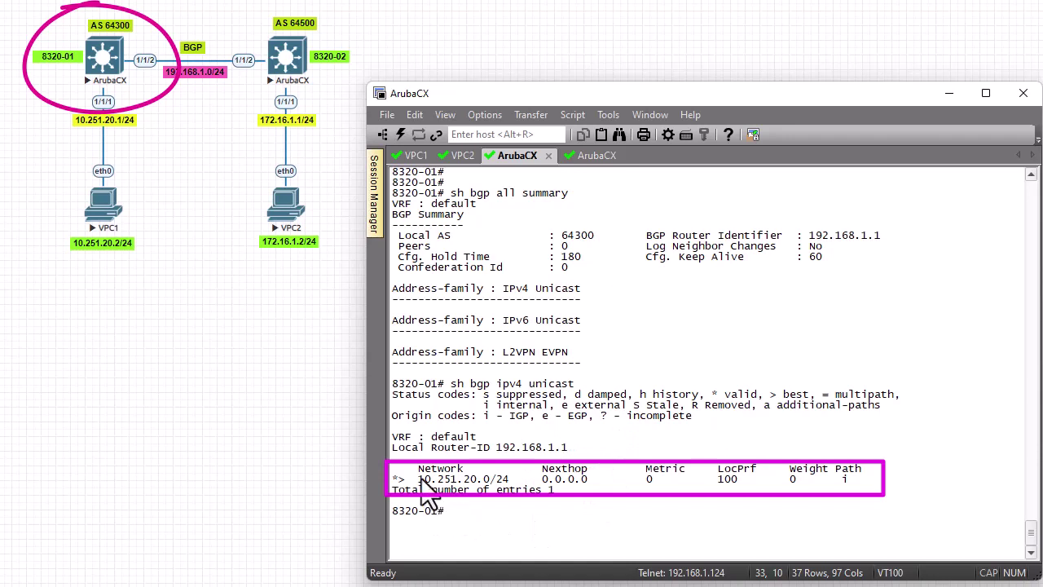
drag(419, 481, 507, 501)
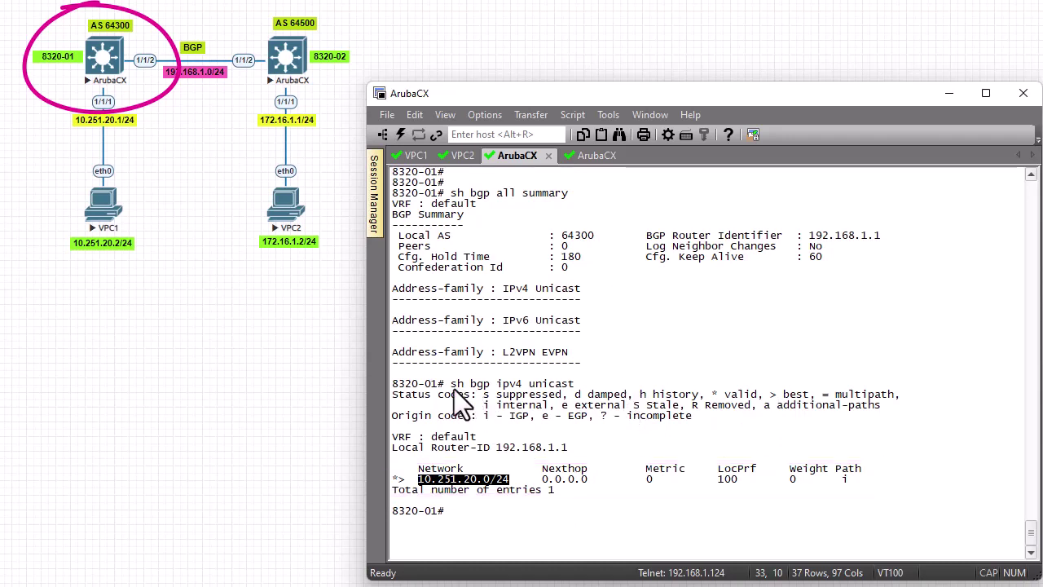
Step: Copy the sh bgp ipv4 unicast command from 8320-01 and run it on the 8320-02 console
drag(454, 389, 579, 384)
key(ctrl+c)
click(585, 158)
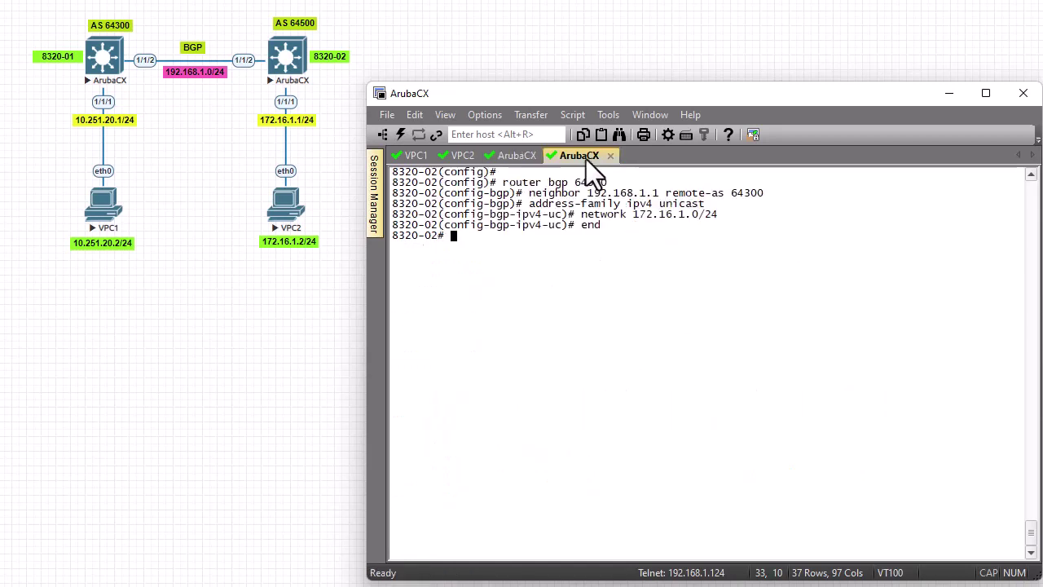
right_click(560, 299)
key(Return)
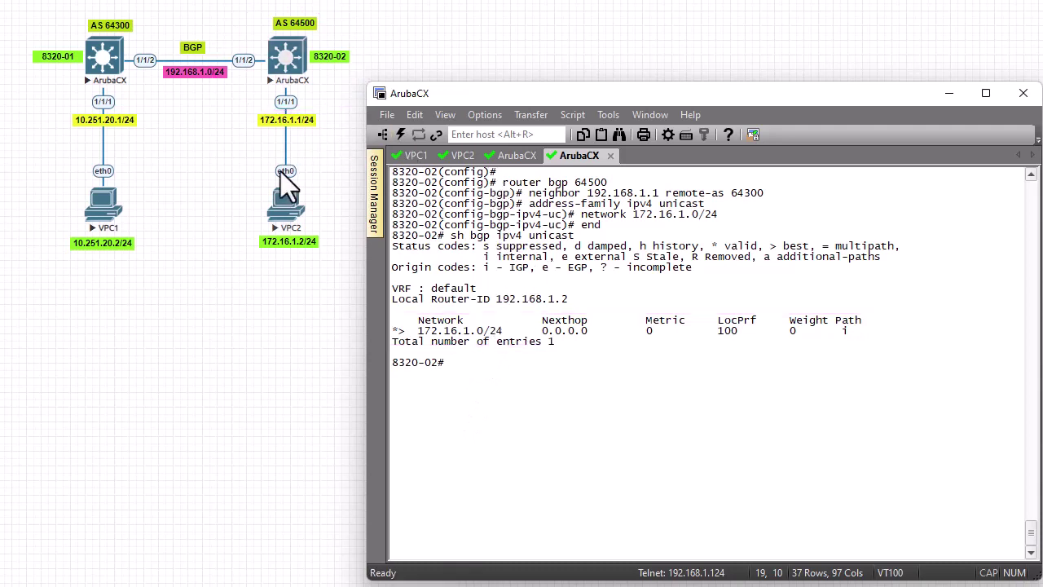
Step: Return to the 8320-01 console, clear it, and display the BGP tables for all address families
click(507, 152)
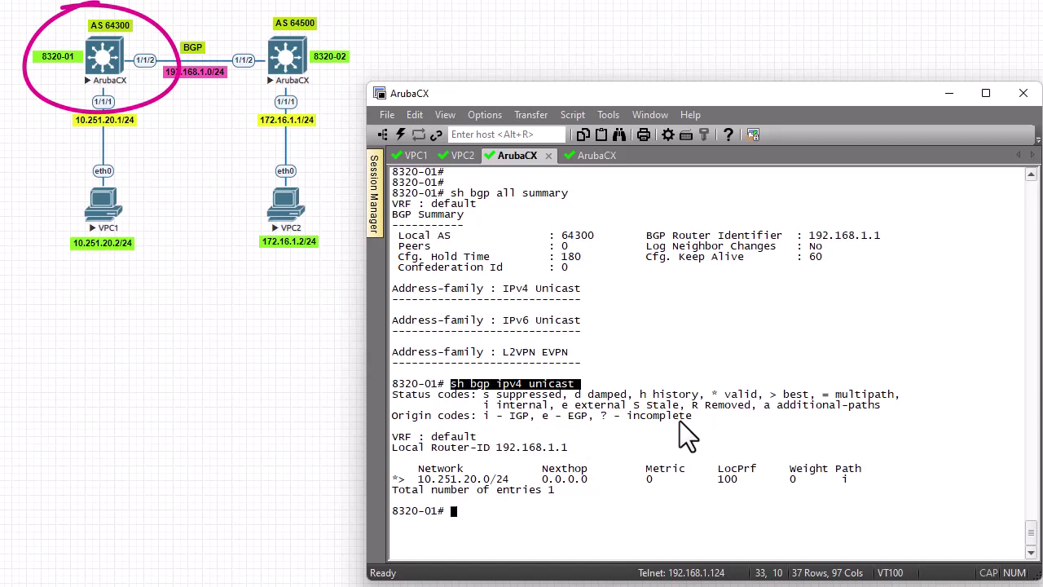
key(ctrl+l)
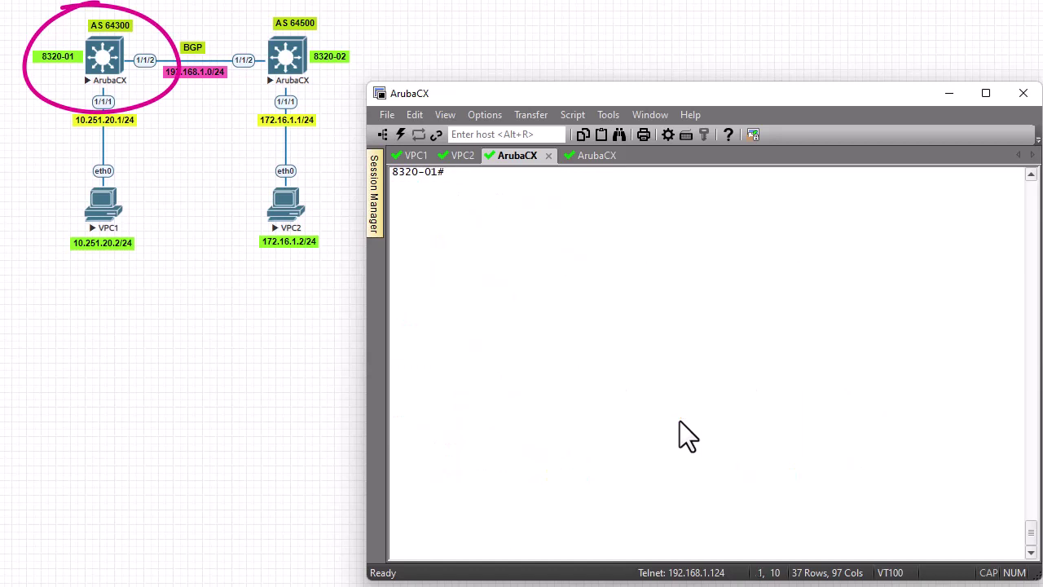
key(Return)
key(Return)
text(sh bg)
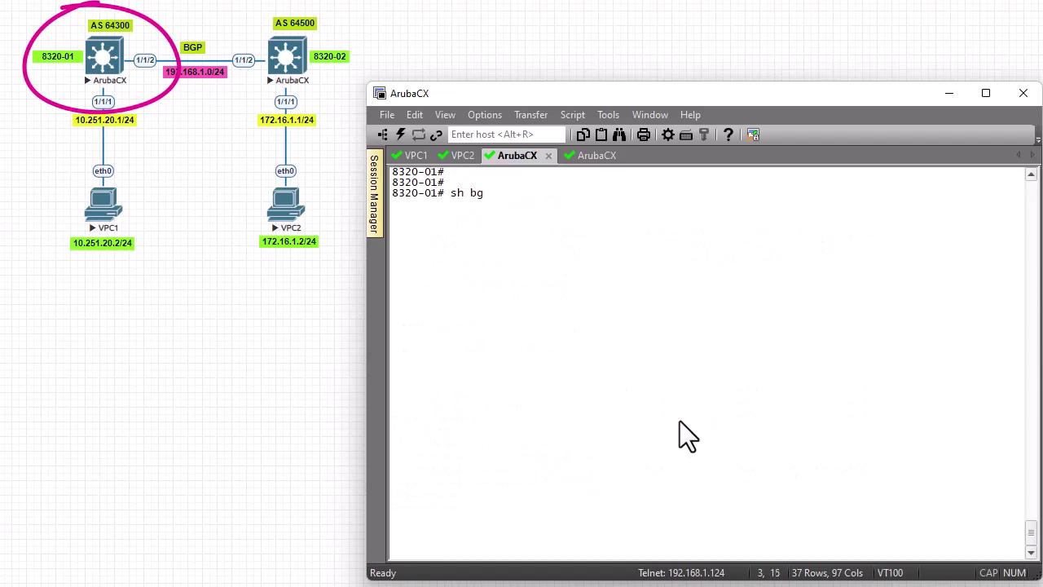
text(p all)
key(Return)
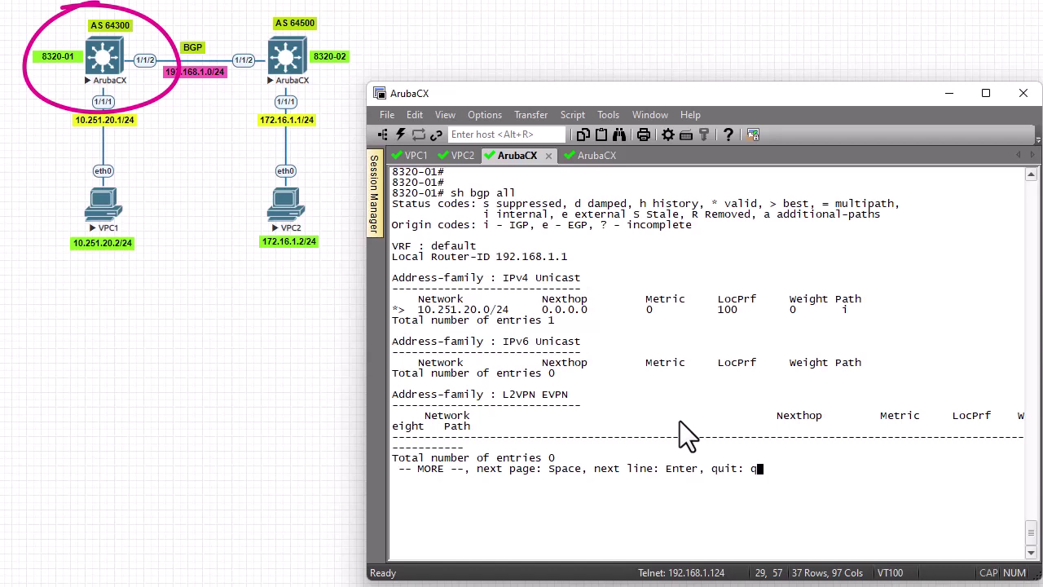
key(q)
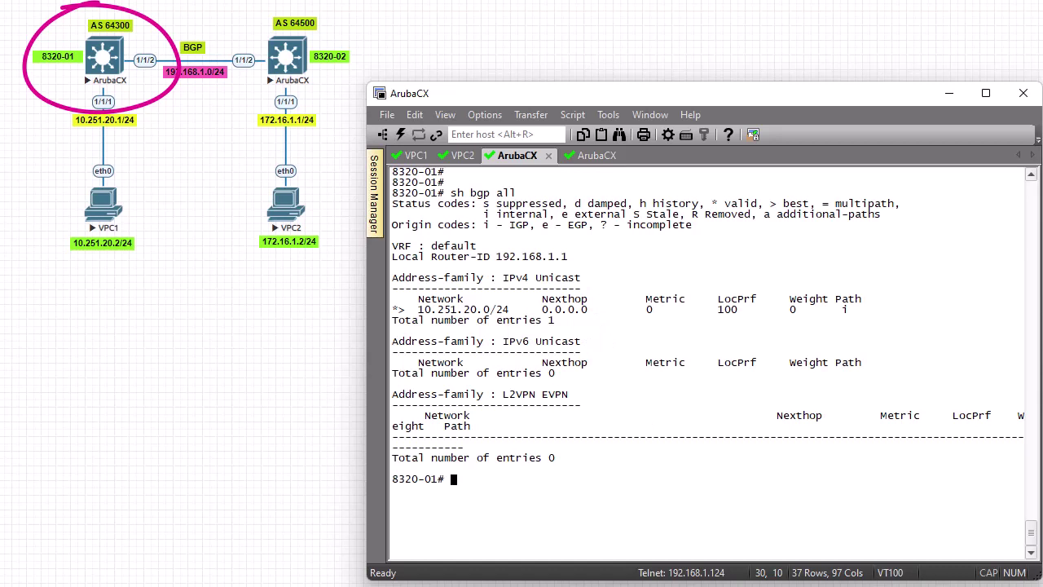
Step: Display the IP routing table on 8320-01 and check it for the 172.16.1.0/24 network behind VPC2
text(sh i)
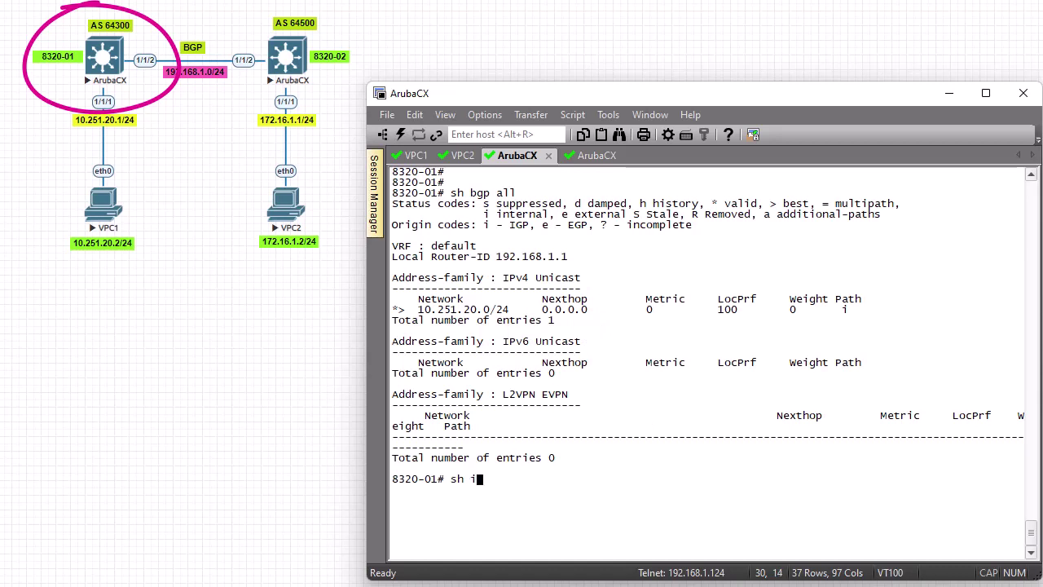
text(p route)
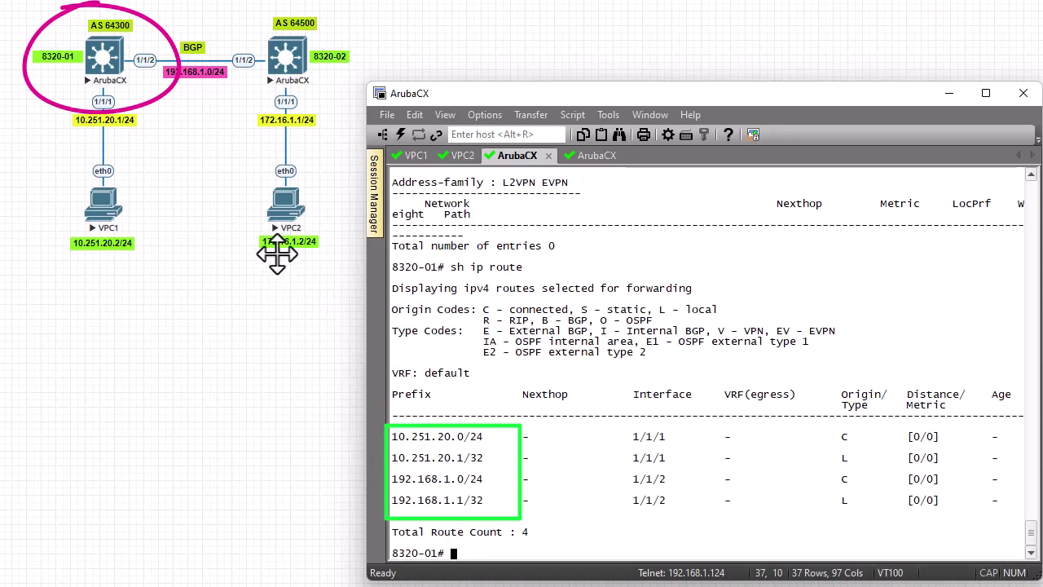
mouse_move(278, 254)
mouse_down()
mouse_move(269, 265)
mouse_move(326, 263)
mouse_move(342, 237)
mouse_up()
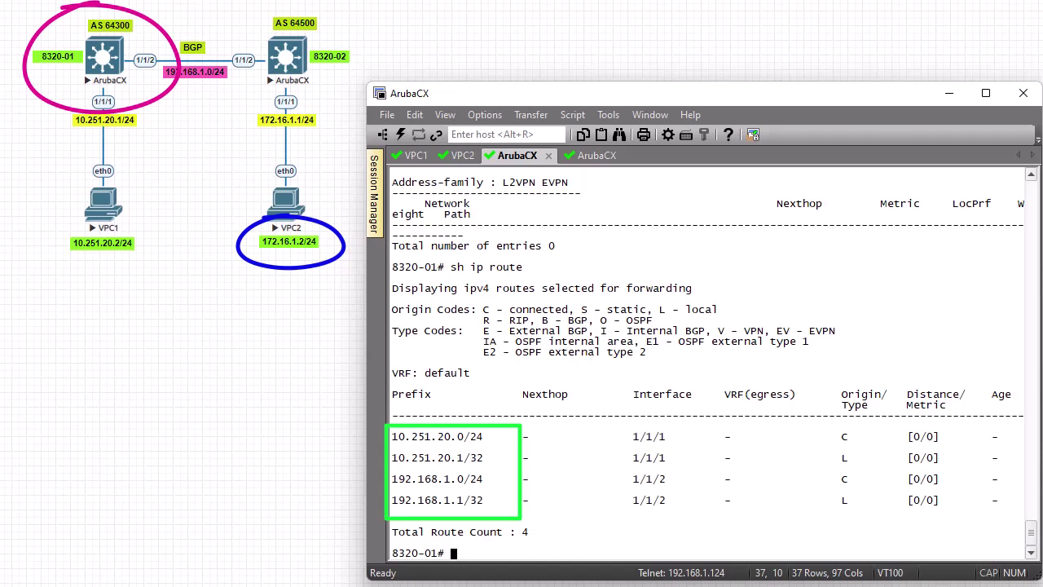
click(261, 88)
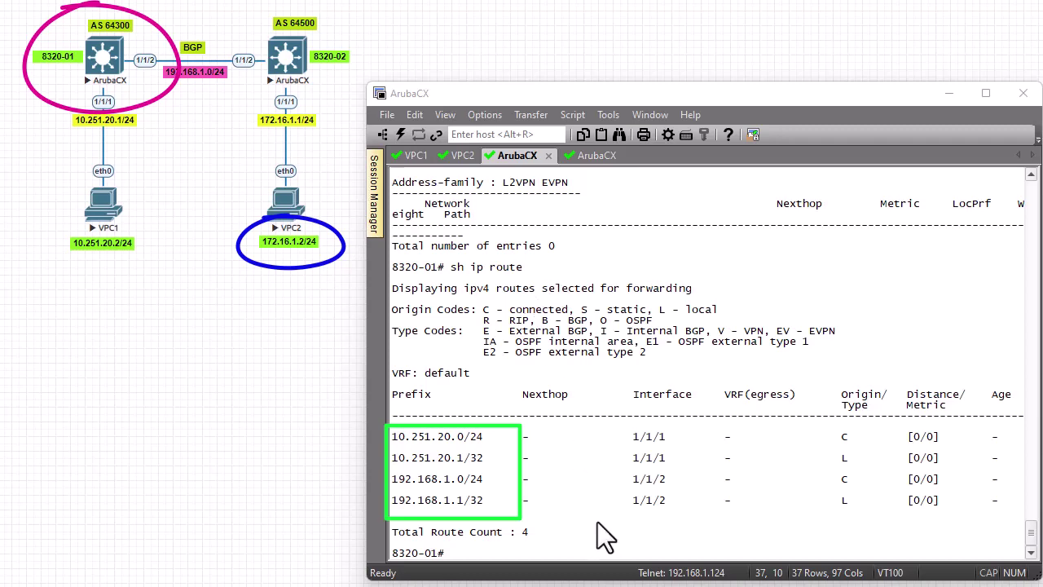
Step: Review the running configuration of 8320-01, first in full and again limited to the BGP section
text(sh run)
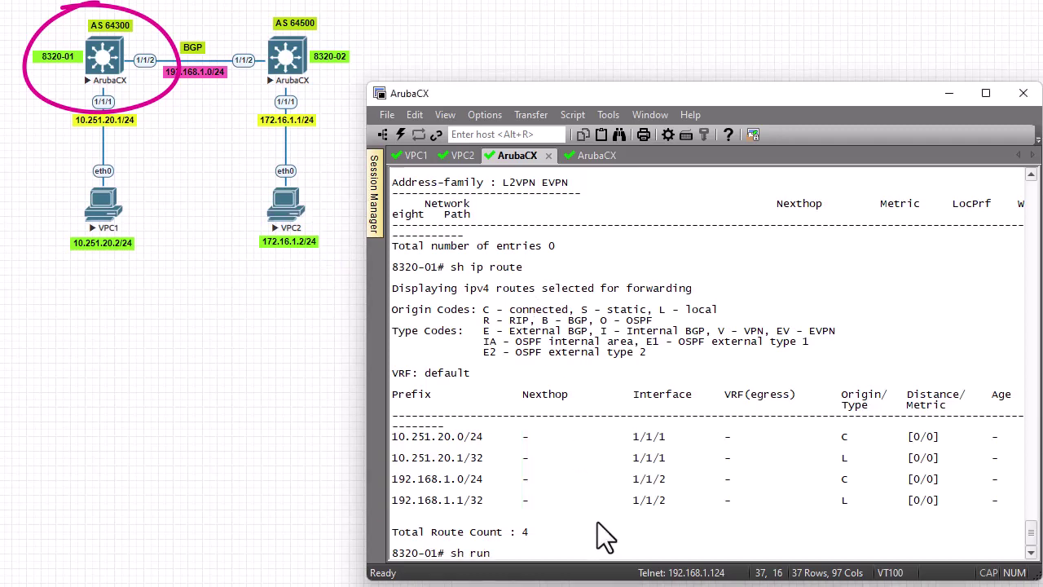
key(Return)
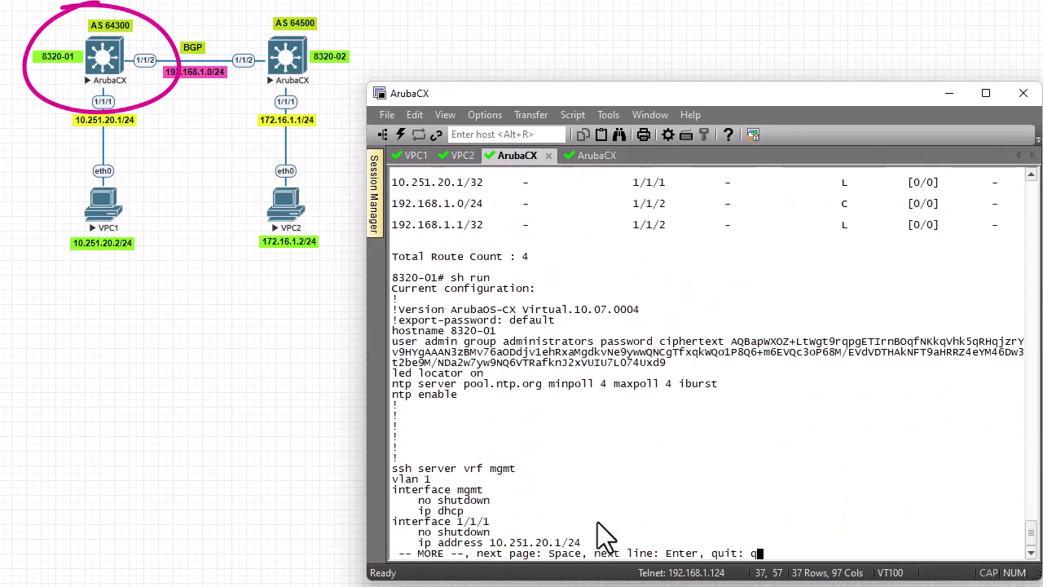
key(space)
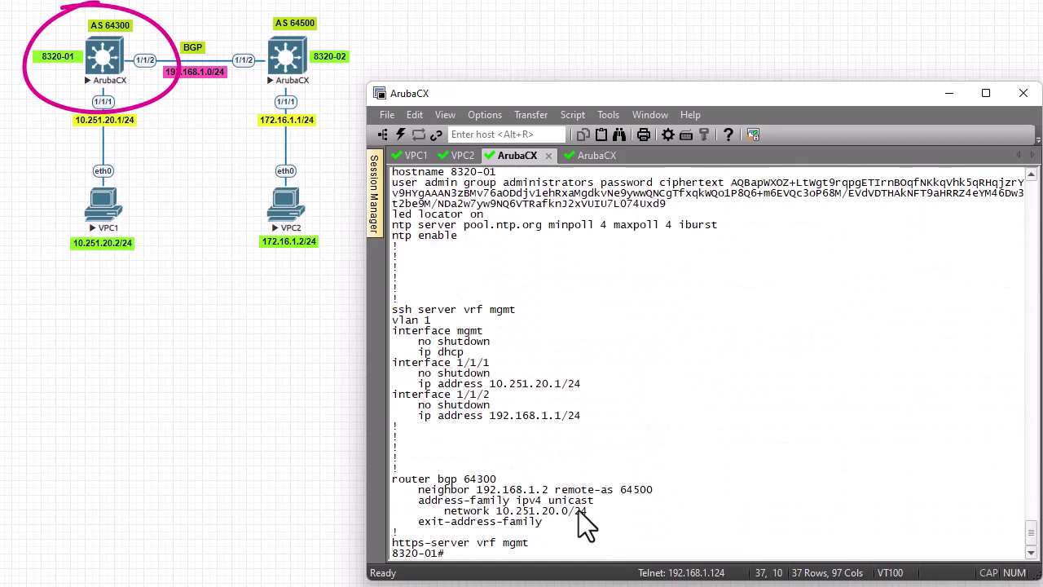
key(ctrl+l)
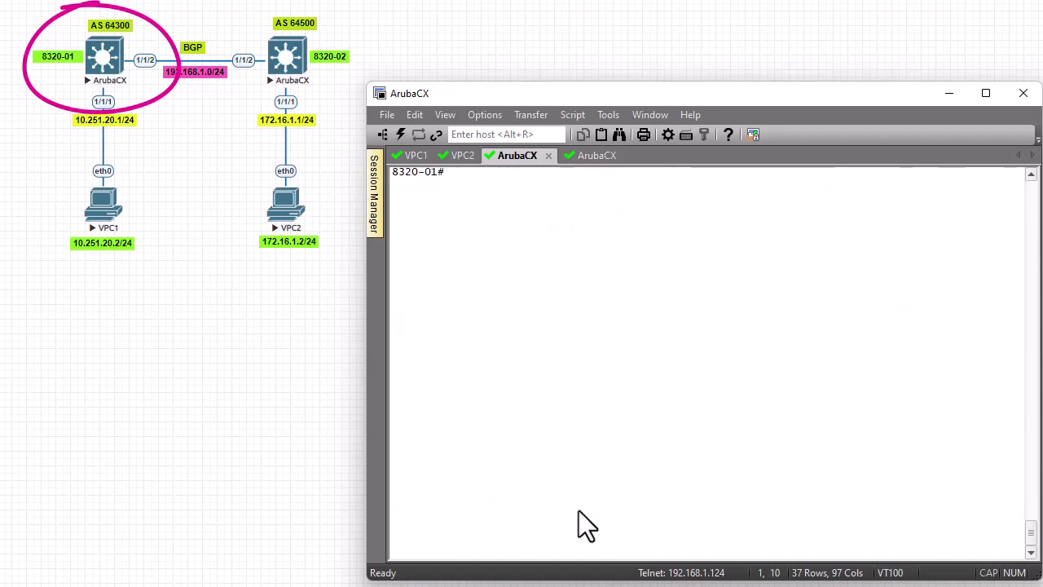
text(sh run bgp)
key(Return)
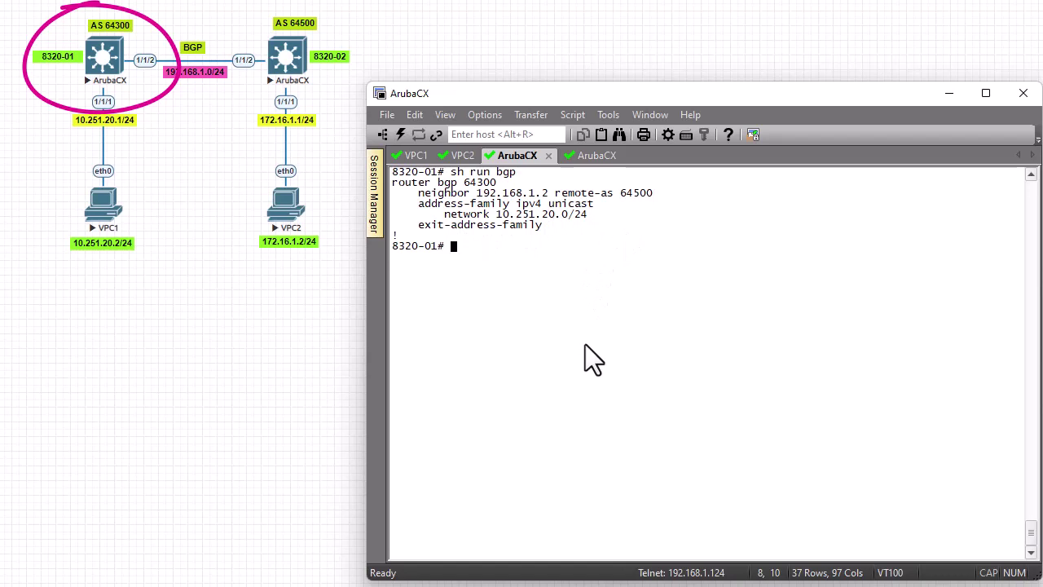
Step: Enter global configuration mode on 8320-01
text(conf)
key(Return)
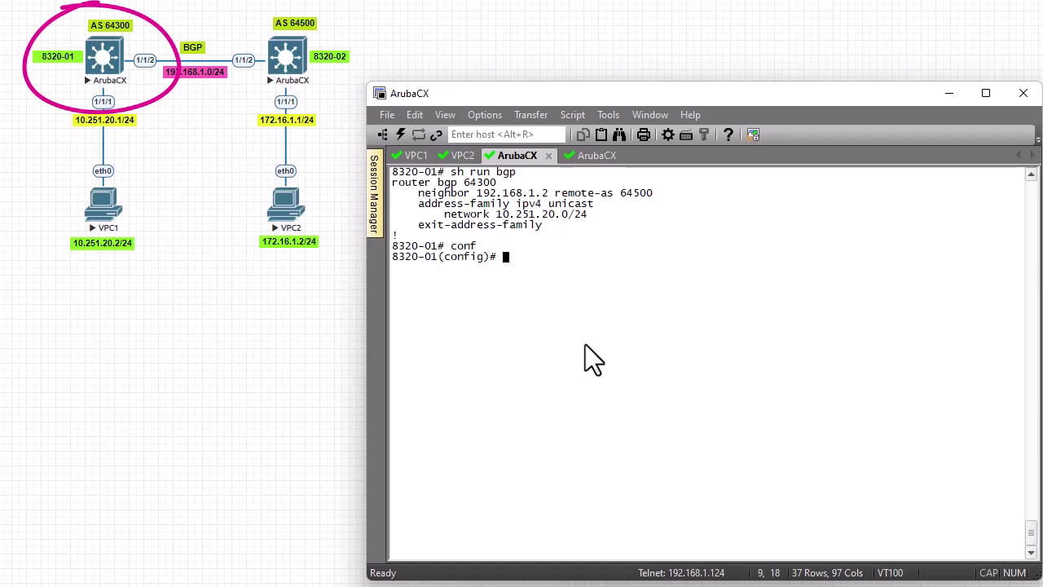
text(b)
key(BackSpace)
text(router)
key(BackSpace)
key(BackSpace)
key(BackSpace)
key(BackSpace)
key(BackSpace)
key(BackSpace)
key(BackSpace)
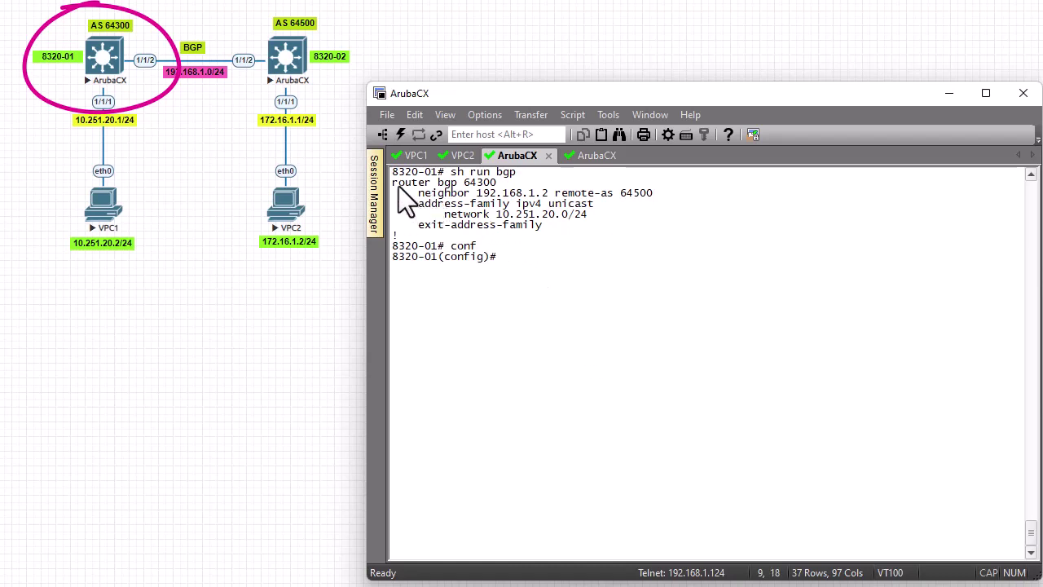
Step: Enter the BGP 64300 process on 8320-01 and its IPv4 unicast address family, reusing the lines from the displayed configuration
drag(392, 183, 496, 182)
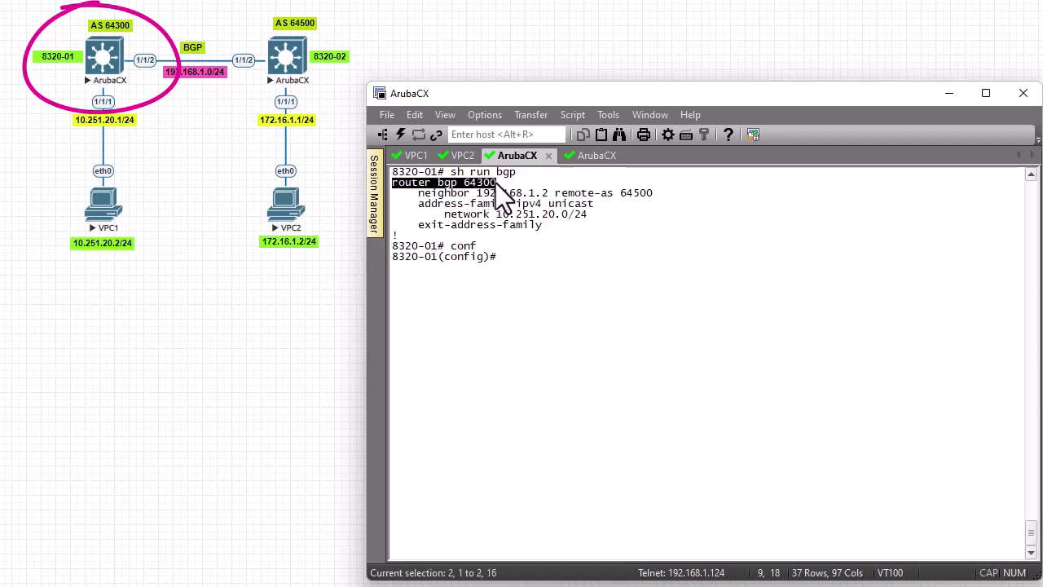
right_click(513, 268)
key(Return)
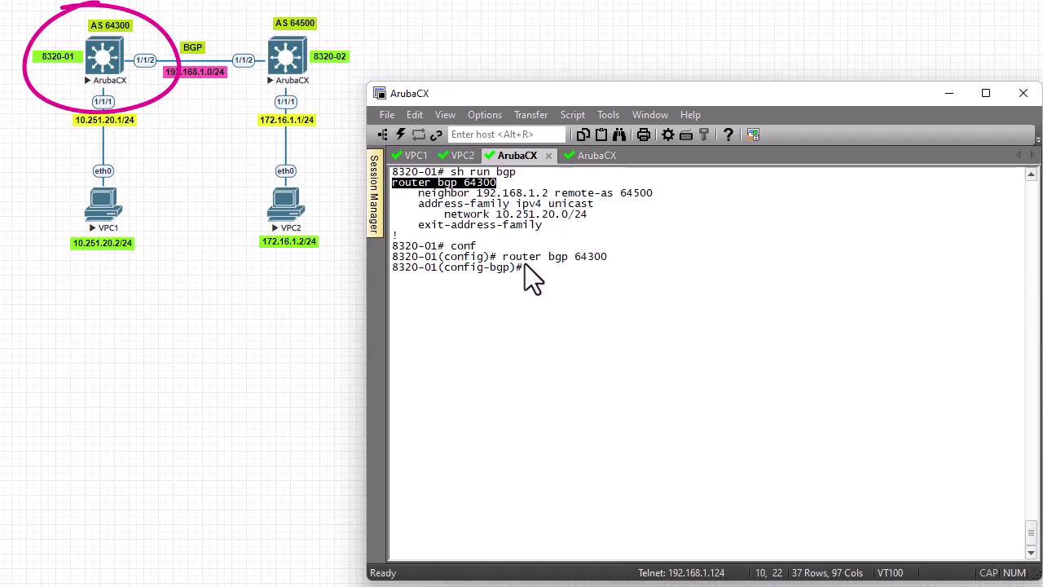
click(422, 204)
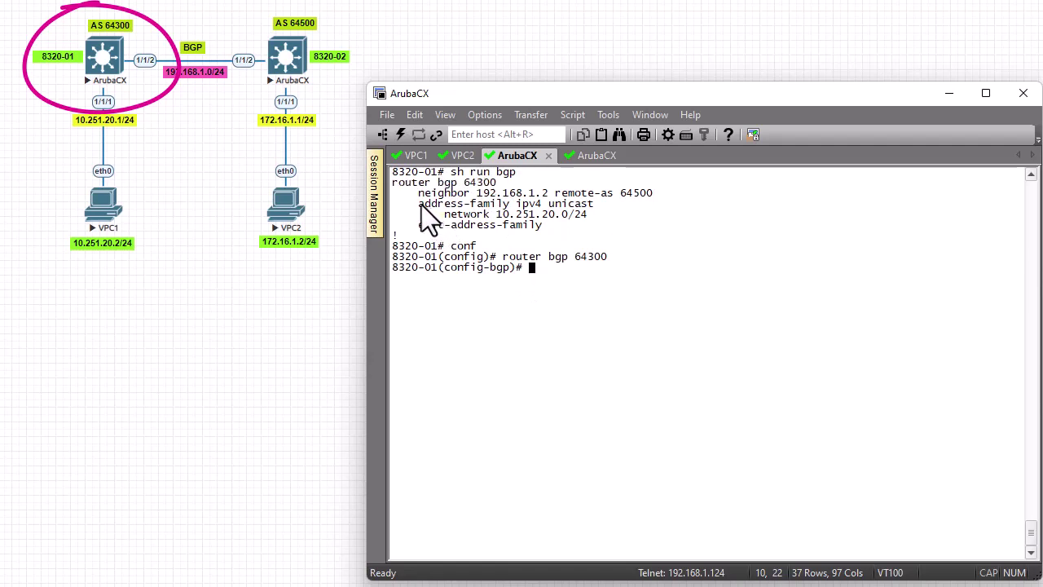
drag(421, 204, 595, 202)
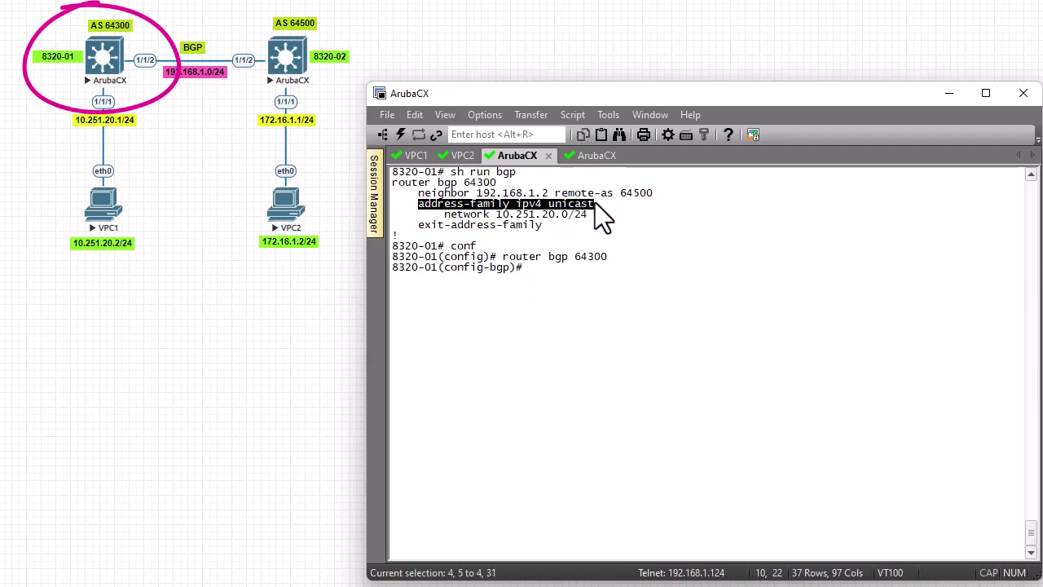
middle_click(550, 273)
key(Return)
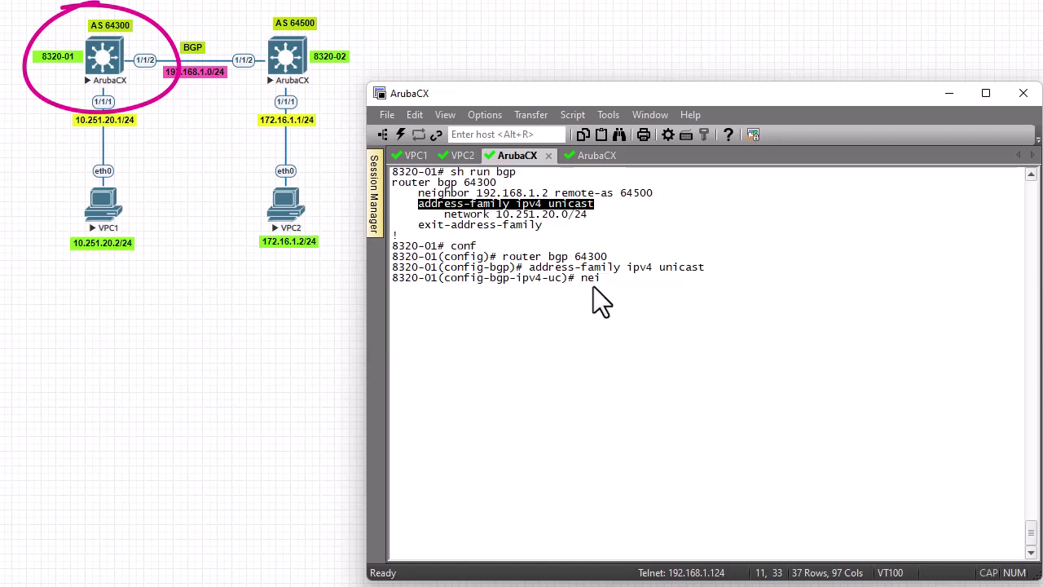
Step: Activate neighbor 192.168.1.2 in the IPv4 unicast address family of 8320-01 and end configuration mode
text(hbor )
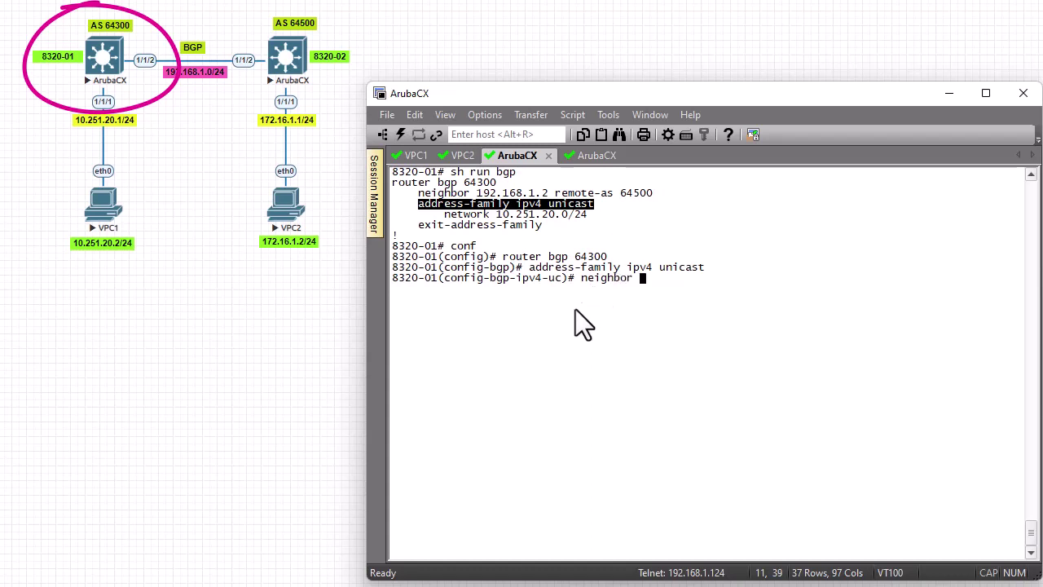
text(192.168.1.2 activate)
key(Return)
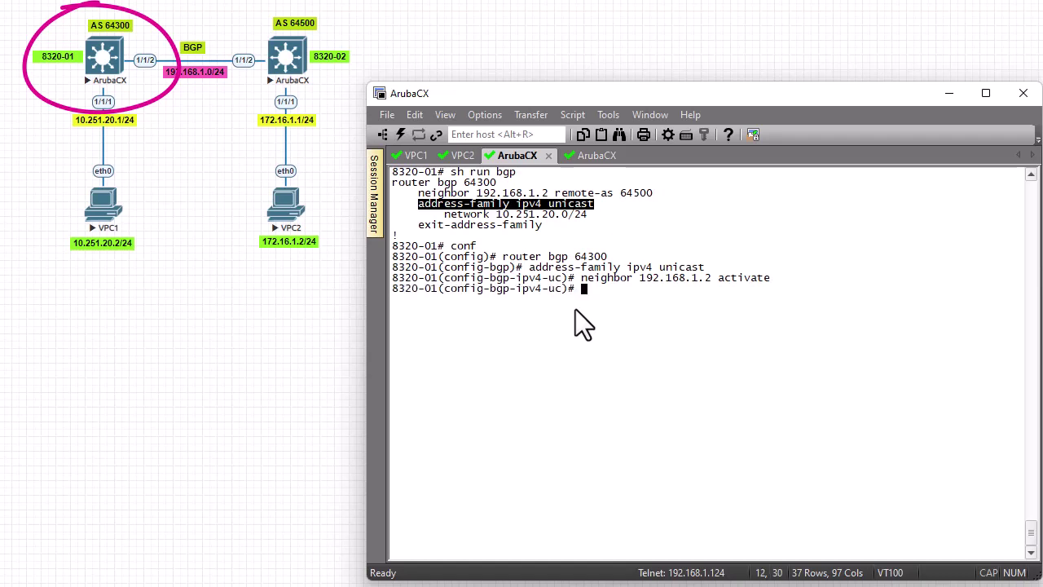
text(end)
key(Return)
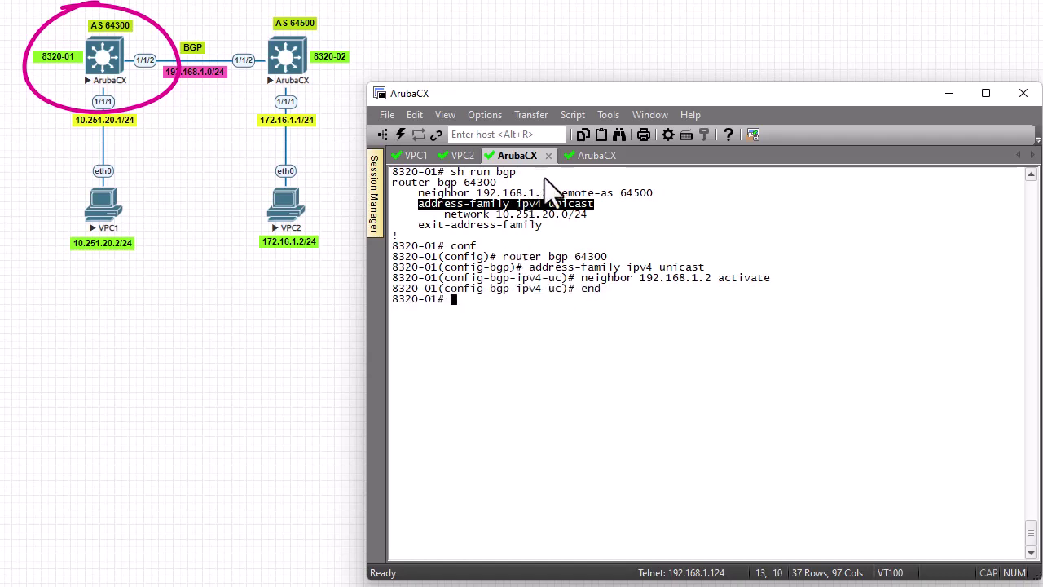
Step: Clear the 8320-02 console and display the BGP section of its running configuration
click(577, 154)
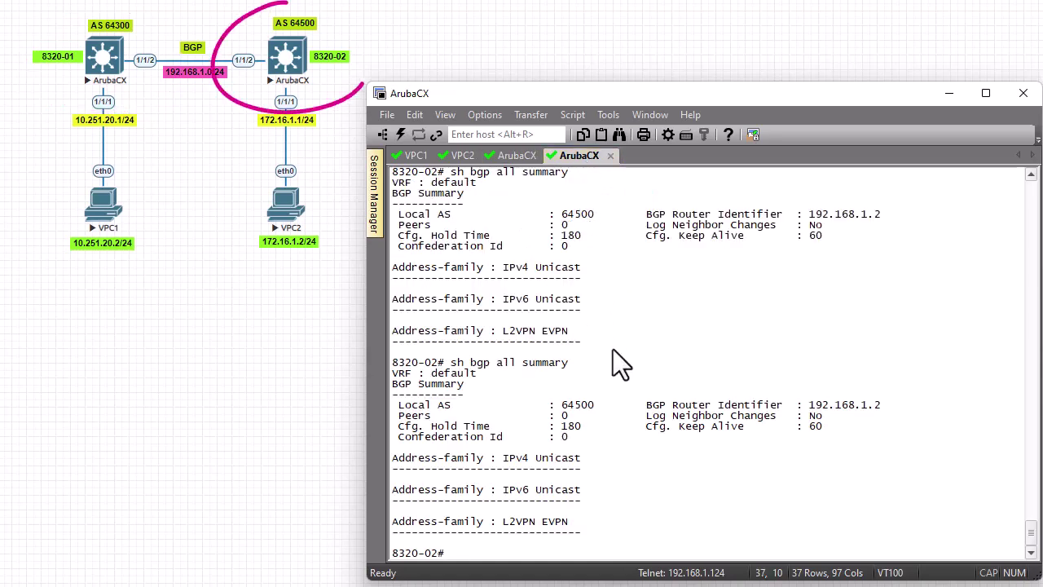
key(ctrl+l)
text(conf)
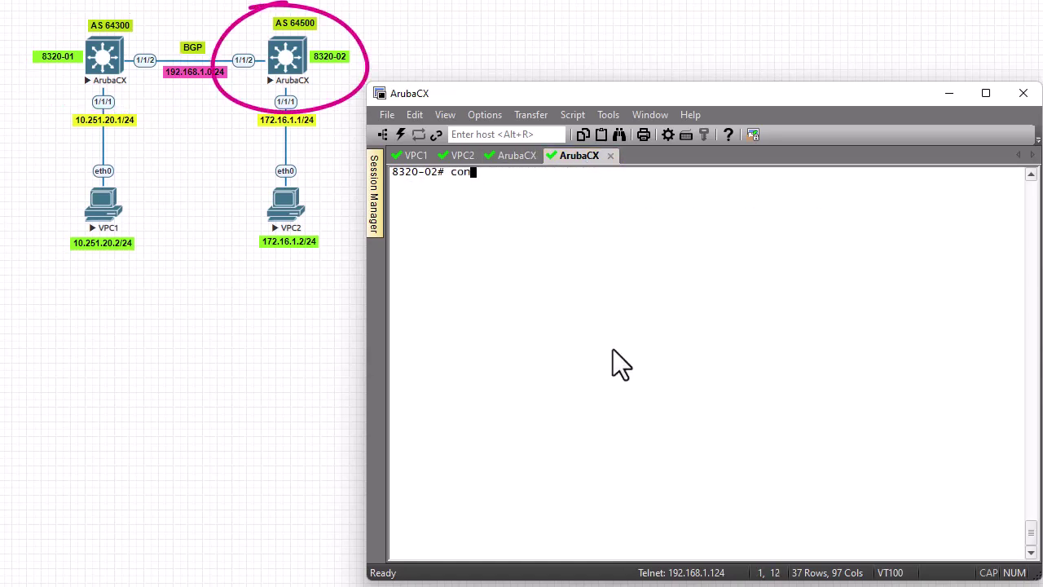
key(BackSpace)
key(BackSpace)
key(BackSpace)
key(BackSpace)
text(sh run bgp)
key(Return)
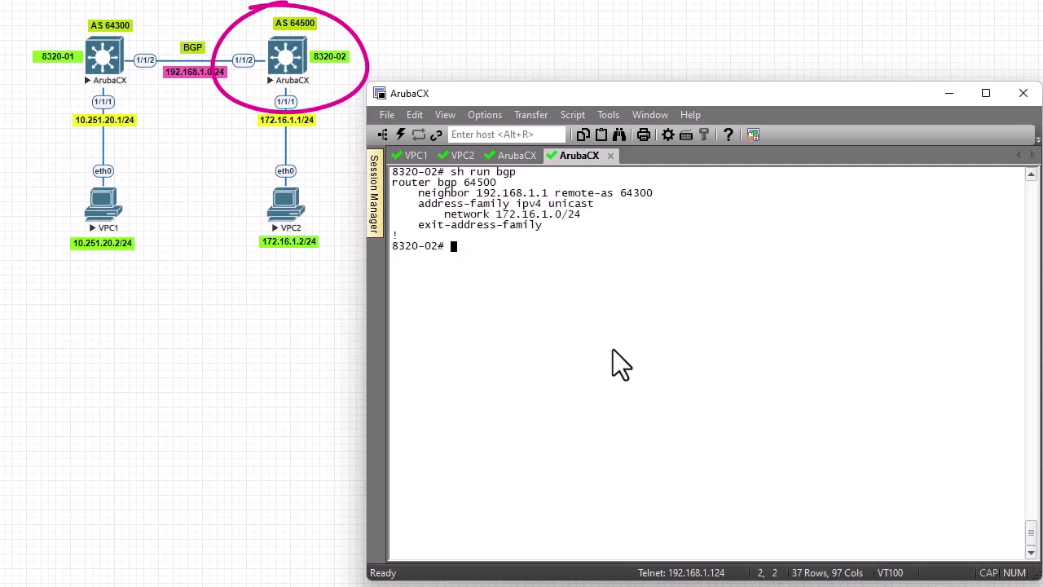
Step: Enter configuration mode on 8320-02 and go into the IPv4 unicast address family of BGP 64500, reusing the displayed configuration lines
text(conf)
key(Return)
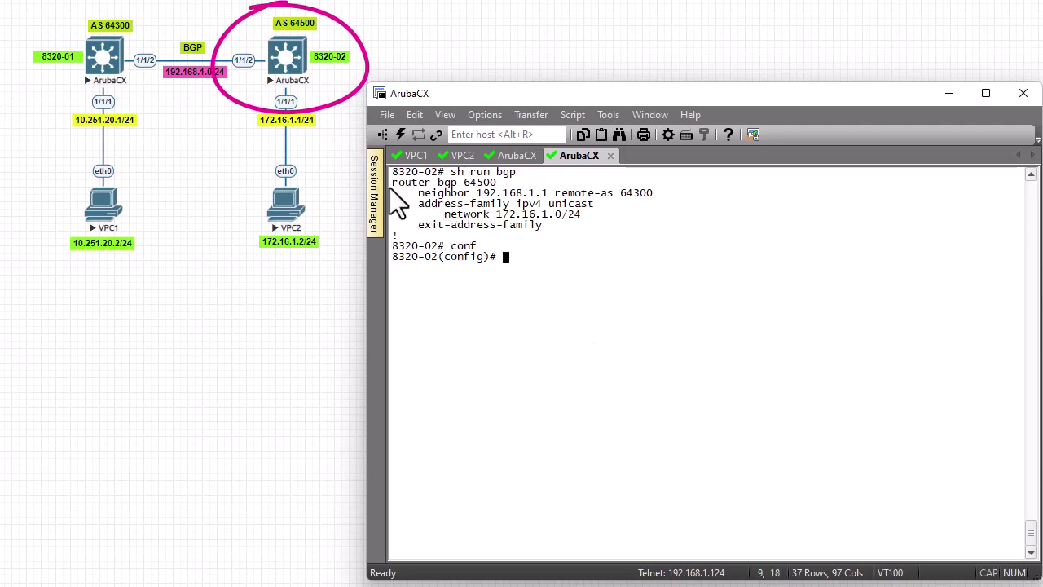
drag(391, 185, 497, 183)
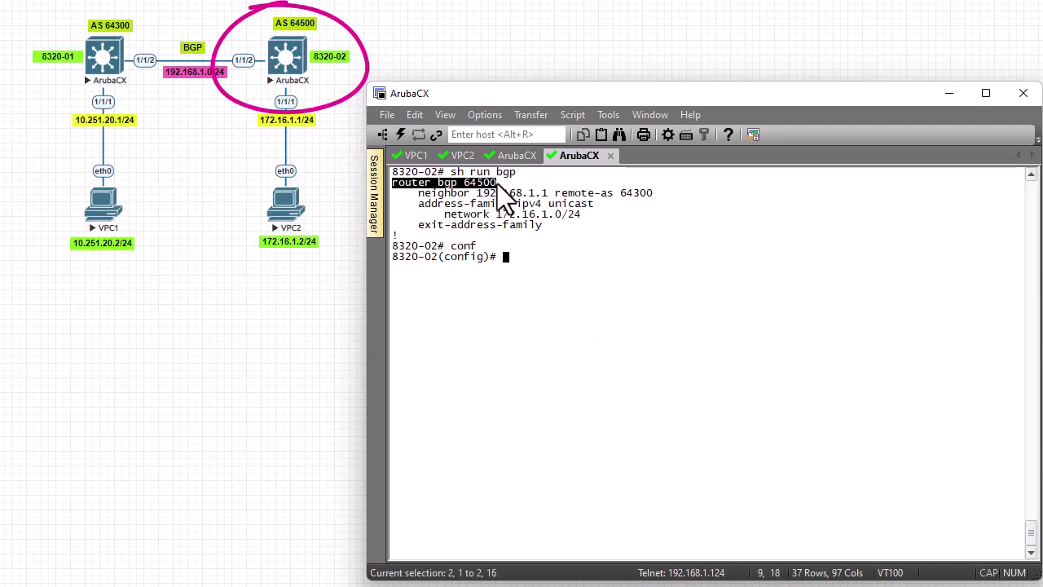
right_click(527, 263)
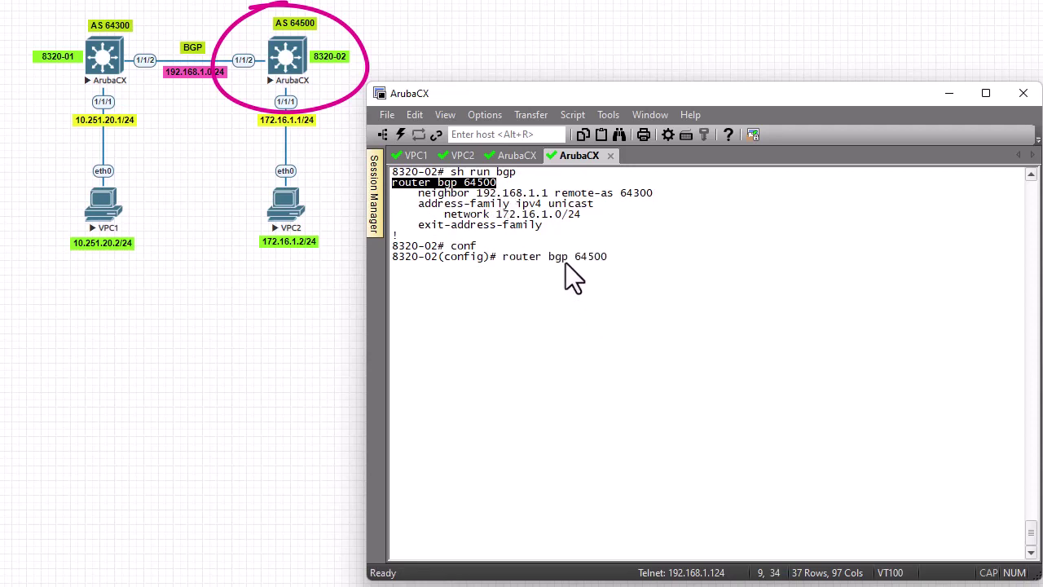
key(Return)
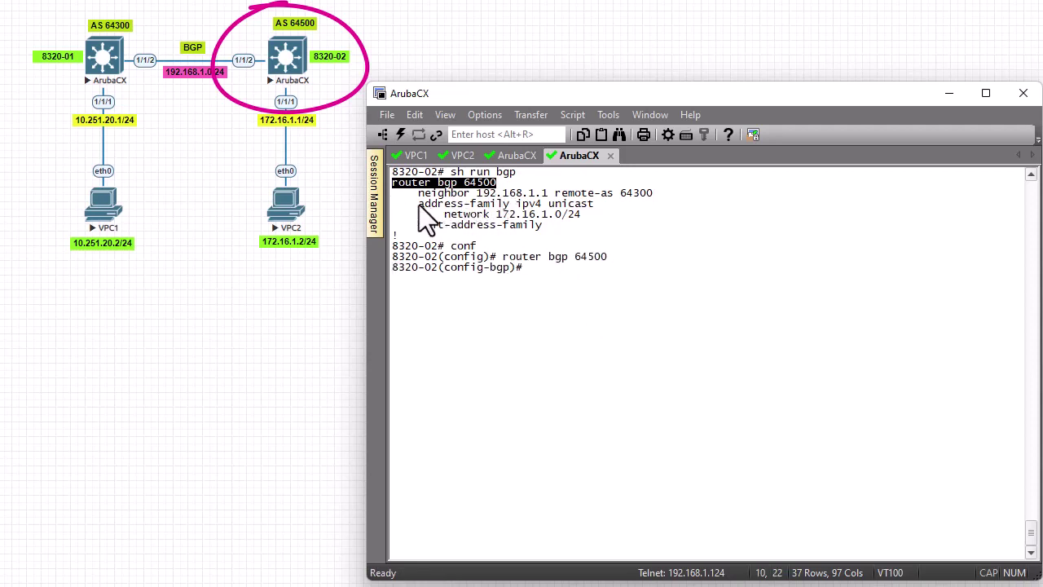
drag(419, 204, 587, 203)
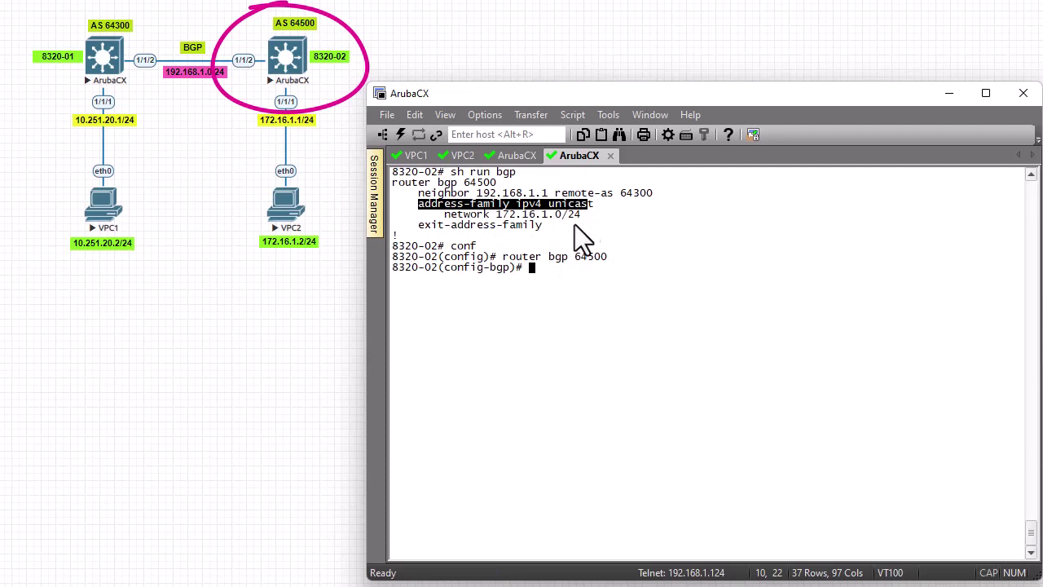
right_click(549, 281)
key(Return)
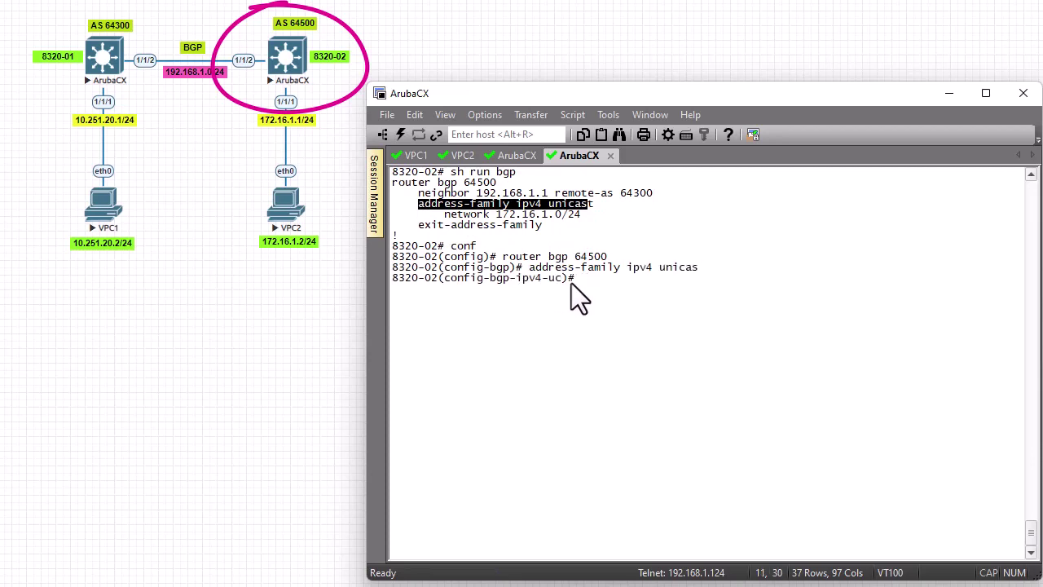
Step: Activate neighbor 192.168.1.1 in the IPv4 unicast address family of 8320-02 and end configuration mode
text(neighbor 192.168.1.1 activate)
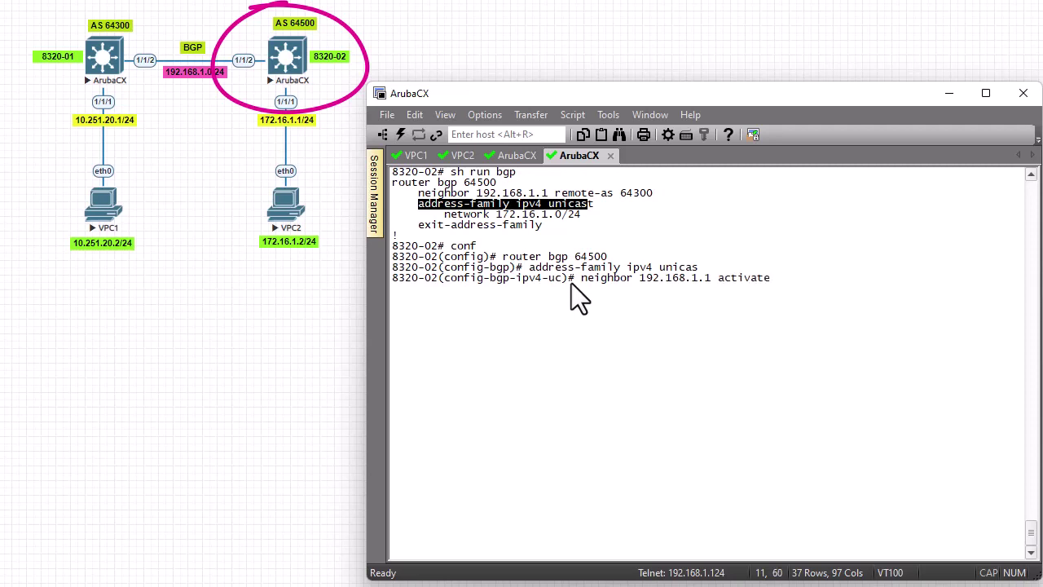
key(Return)
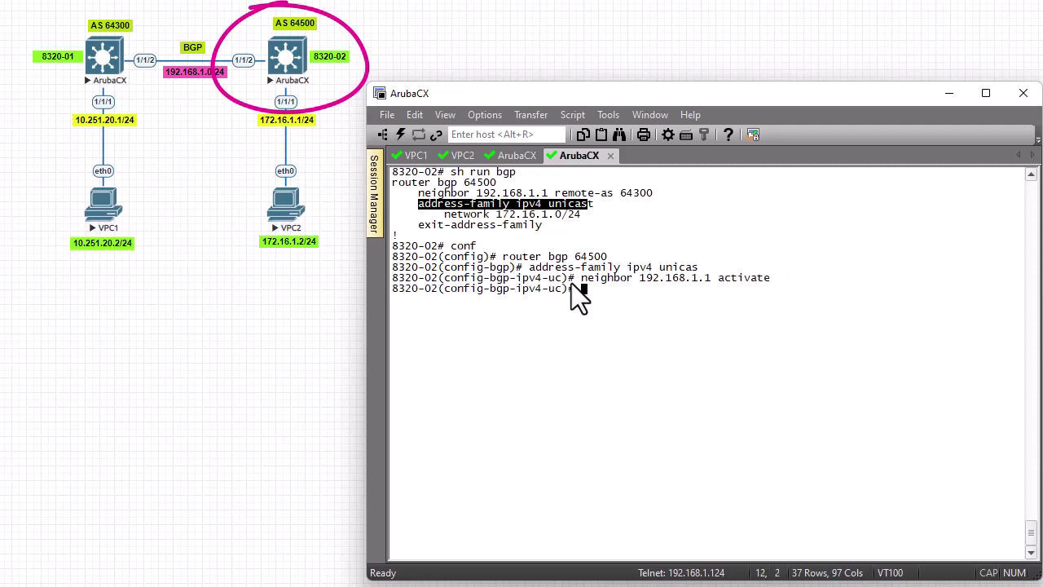
text(end)
key(Return)
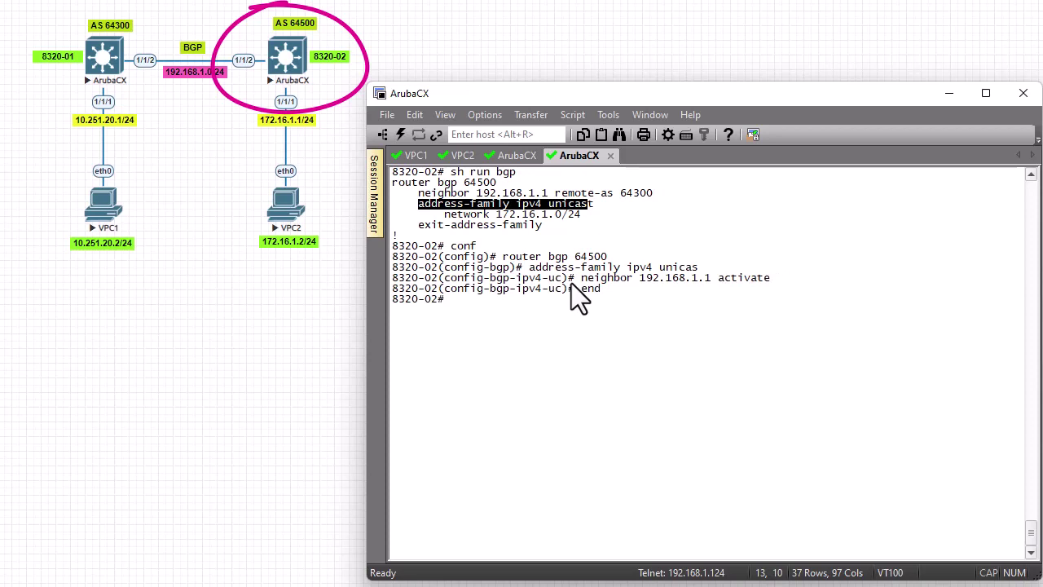
Step: Clear the 8320-01 console and display its BGP summary for all address families to check the neighbor state
click(509, 157)
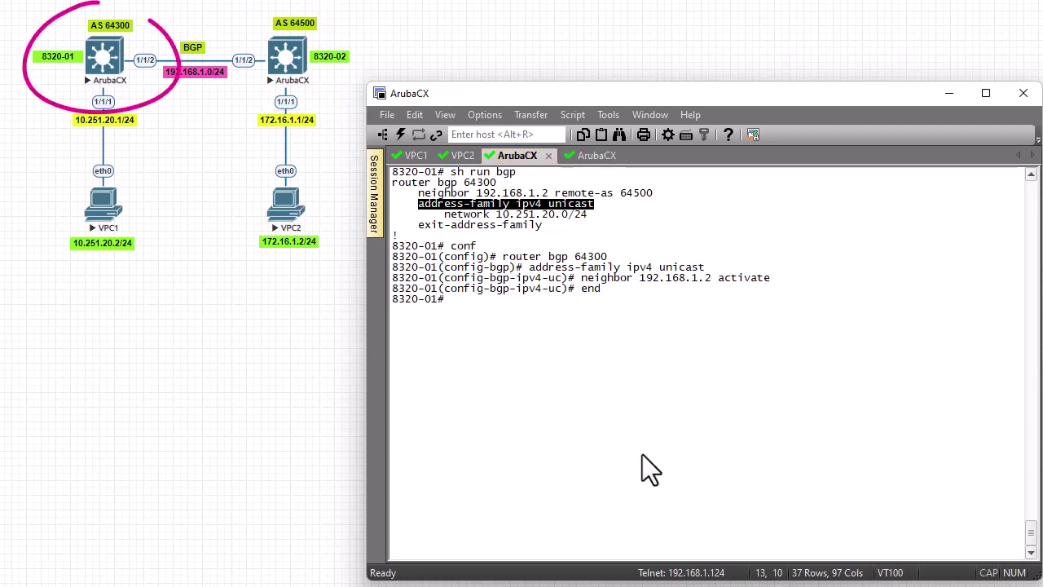
key(ctrl+l)
key(Return)
key(Return)
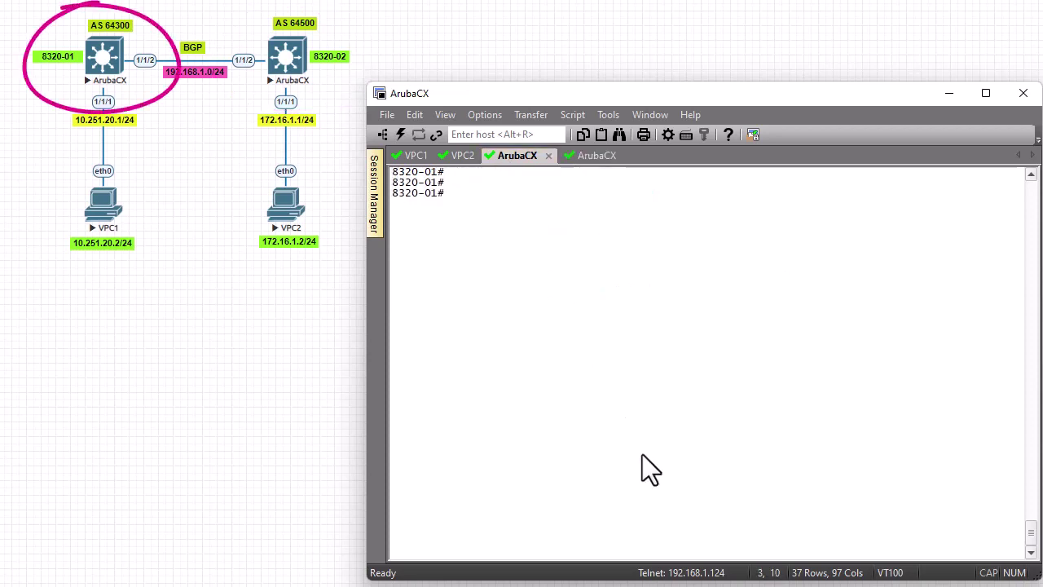
text(sh)
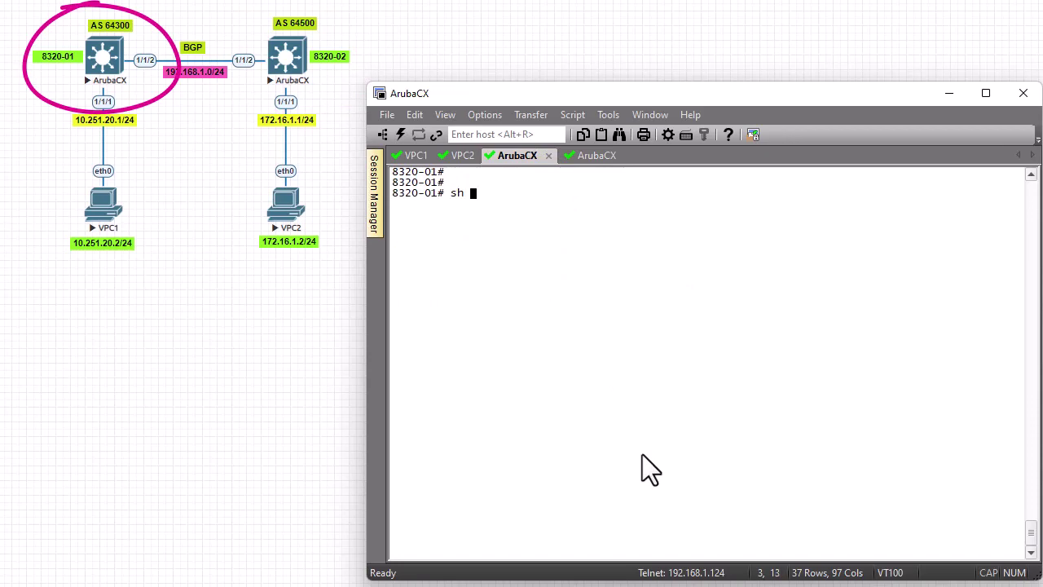
text( bgp all summary)
key(Return)
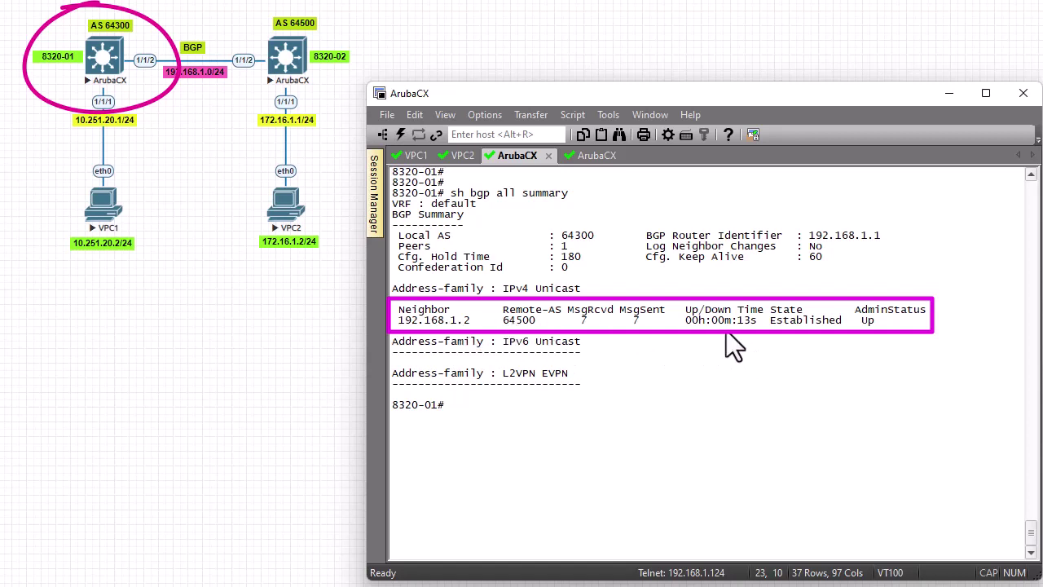
Step: Display the BGP summary for all address families on 8320-02 to check its neighbor state
click(586, 155)
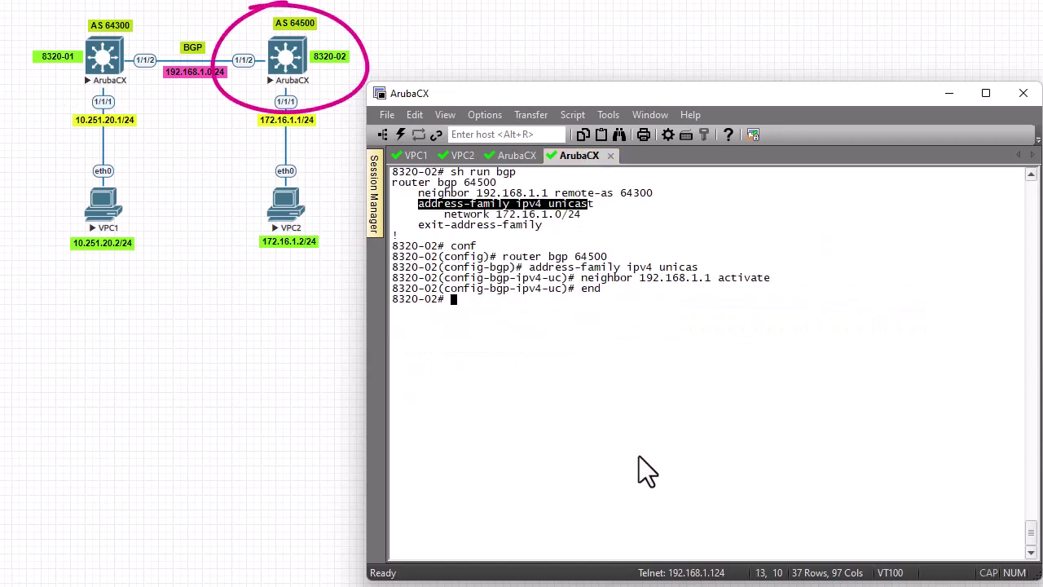
text(sj)
key(BackSpace)
key(BackSpace)
text(h bgp all su)
key(Tab)
key(Return)
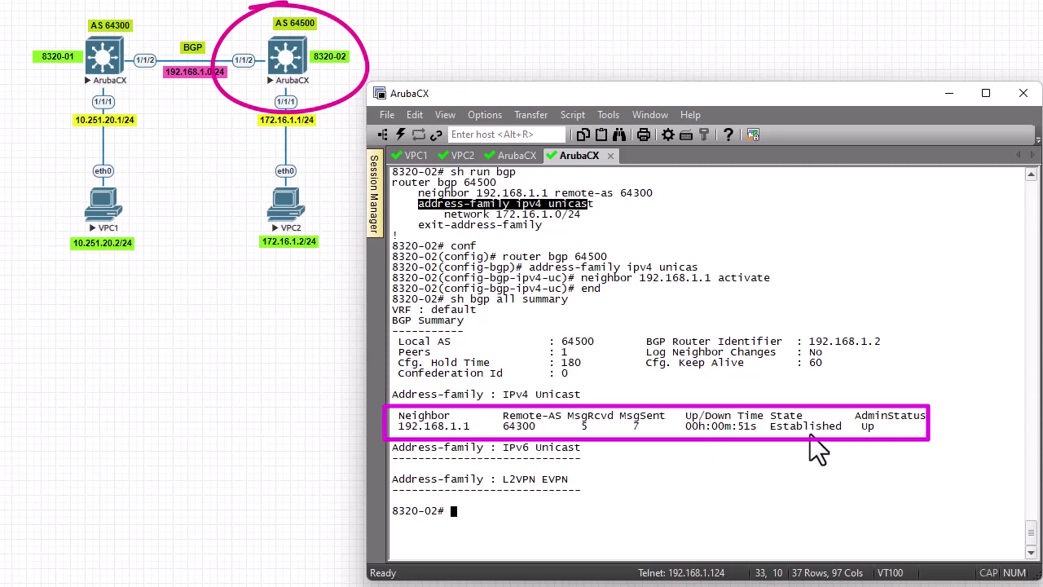
Step: Display the IP routing table of 8320-01 and examine the next hop and origin type of the 172.16.1.0/24 route
click(516, 155)
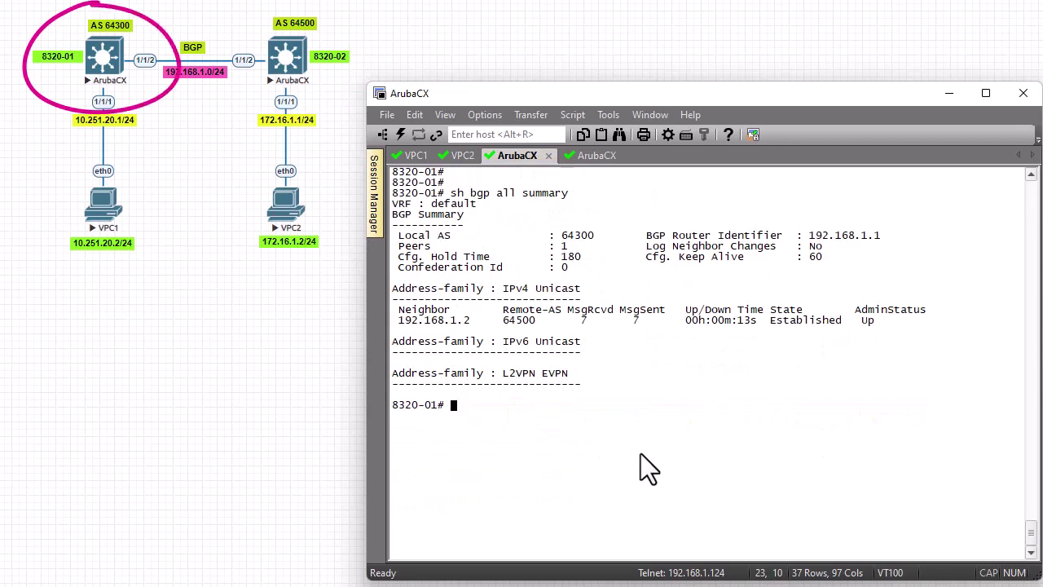
text(sh ip route)
key(Return)
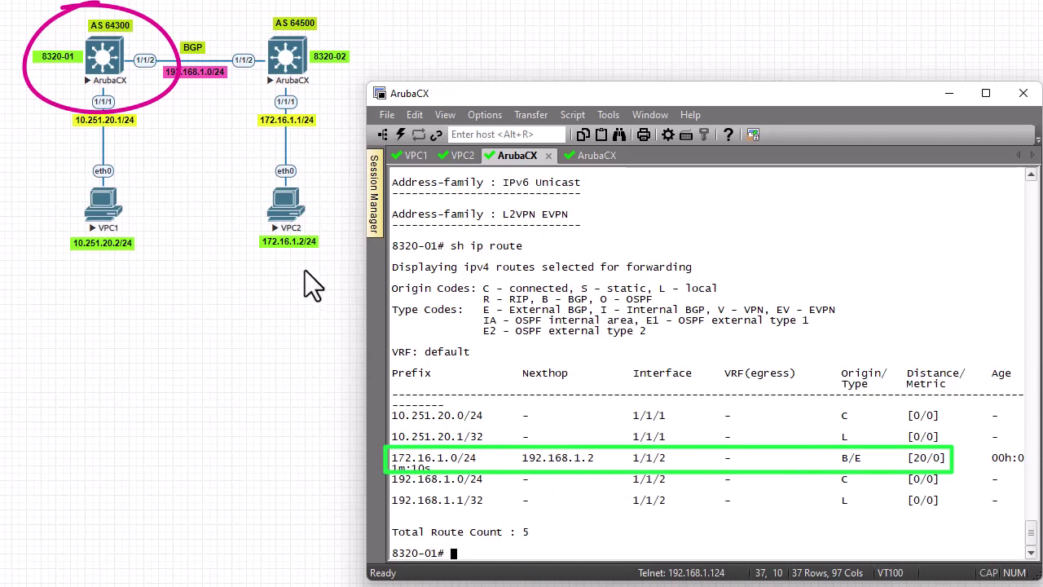
drag(392, 458, 601, 460)
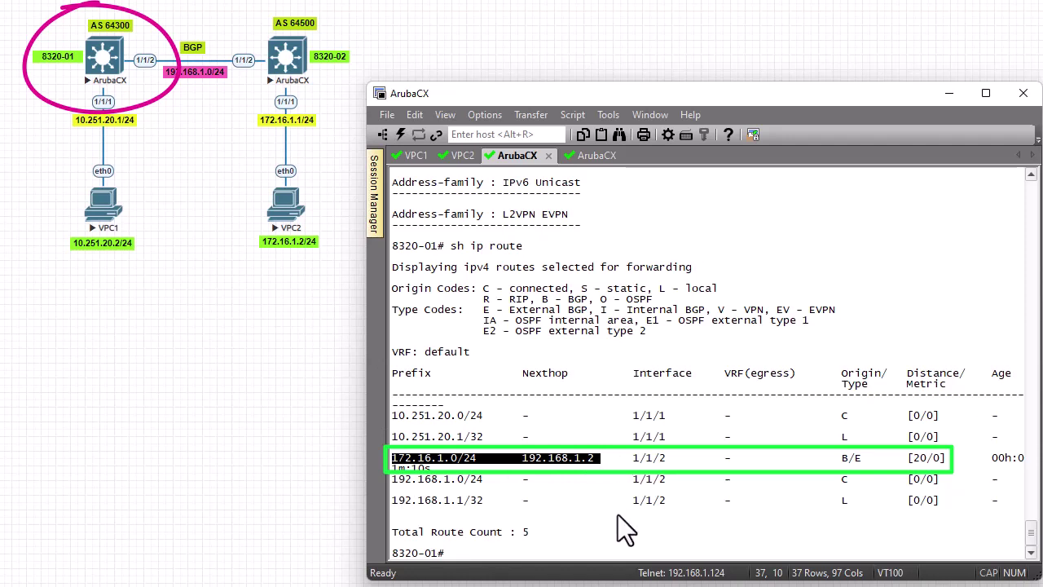
click(840, 462)
drag(840, 461, 871, 477)
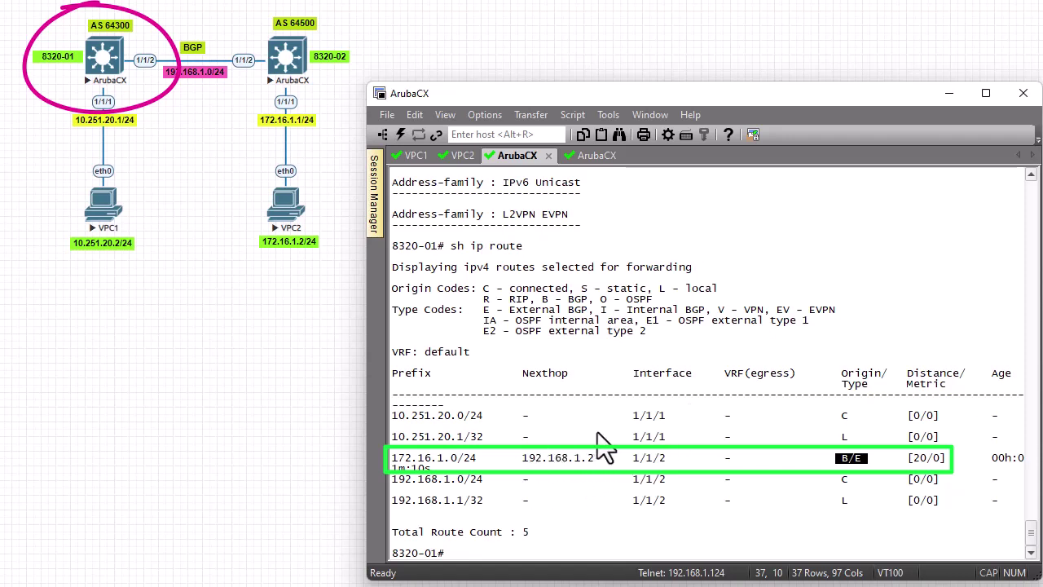
Step: Display the IP routing table of 8320-02 and examine the next hop, interface and origin type of the 10.251.20.0/24 route
click(582, 155)
text(sh)
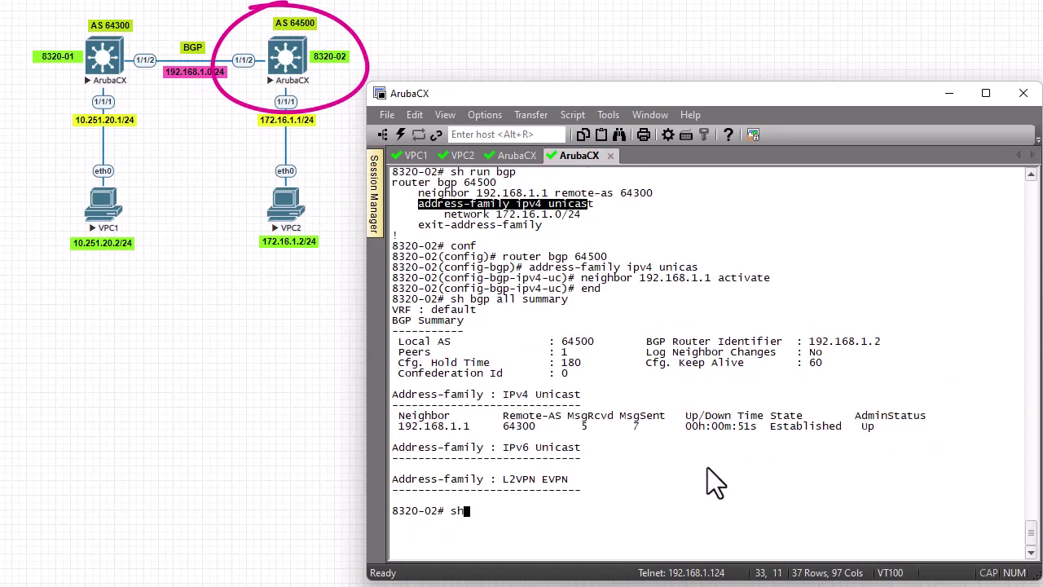
text( ip route)
key(Return)
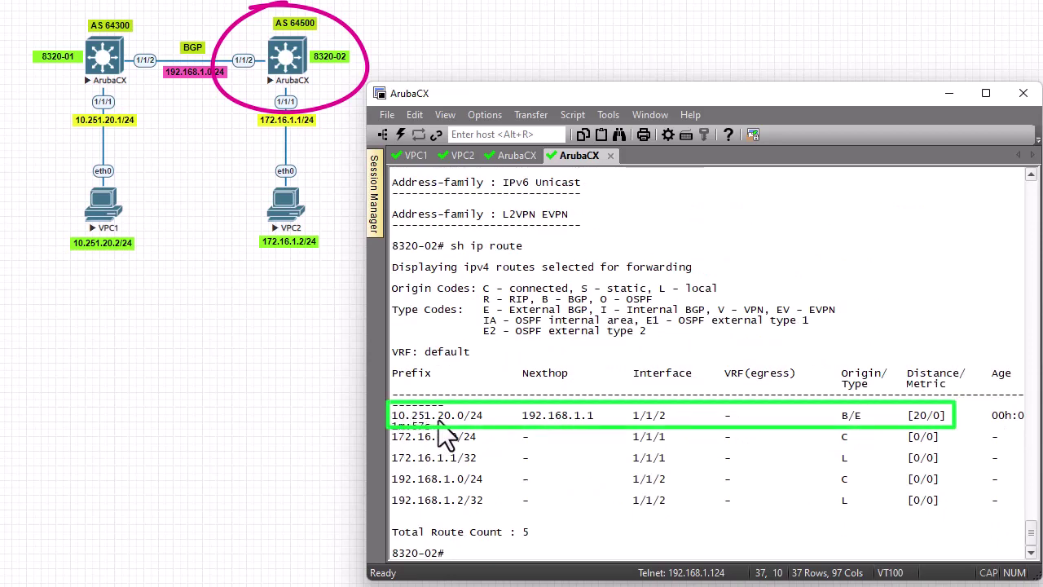
drag(395, 425, 673, 431)
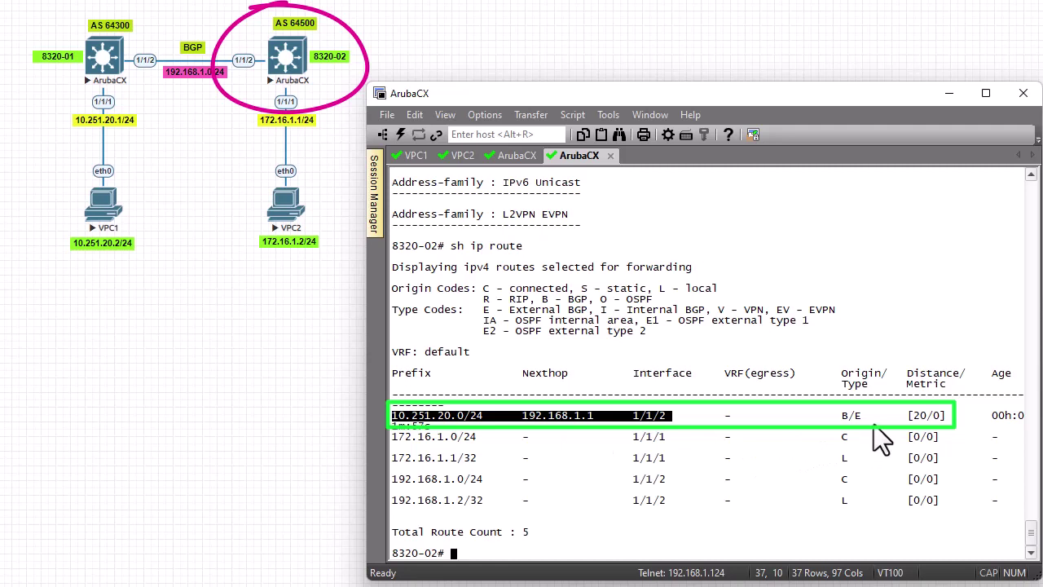
drag(831, 418, 872, 426)
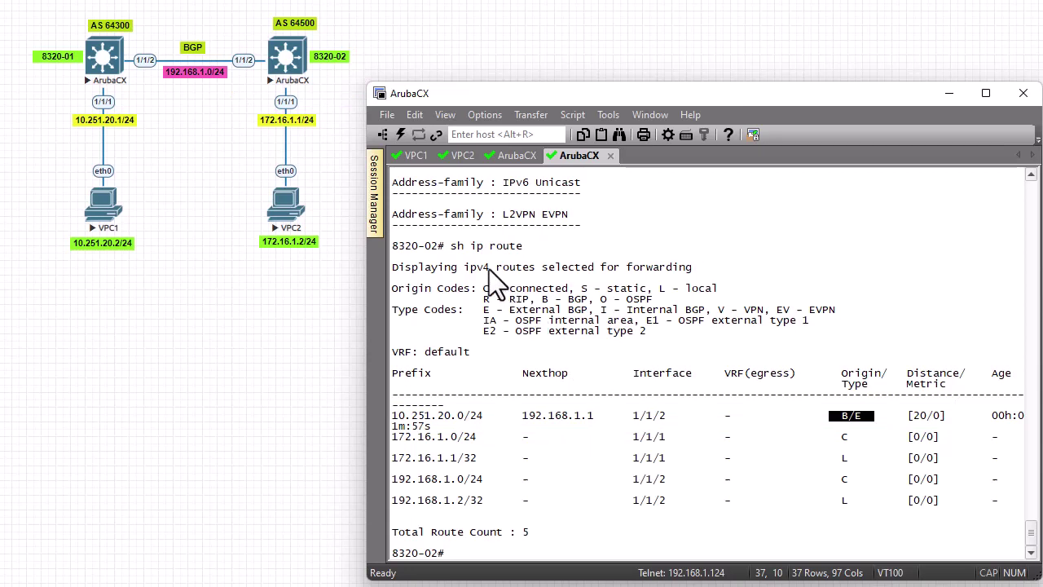
Step: Ping VPC2 at 172.16.1.2 from VPC1 to test connectivity across the BGP link
click(412, 156)
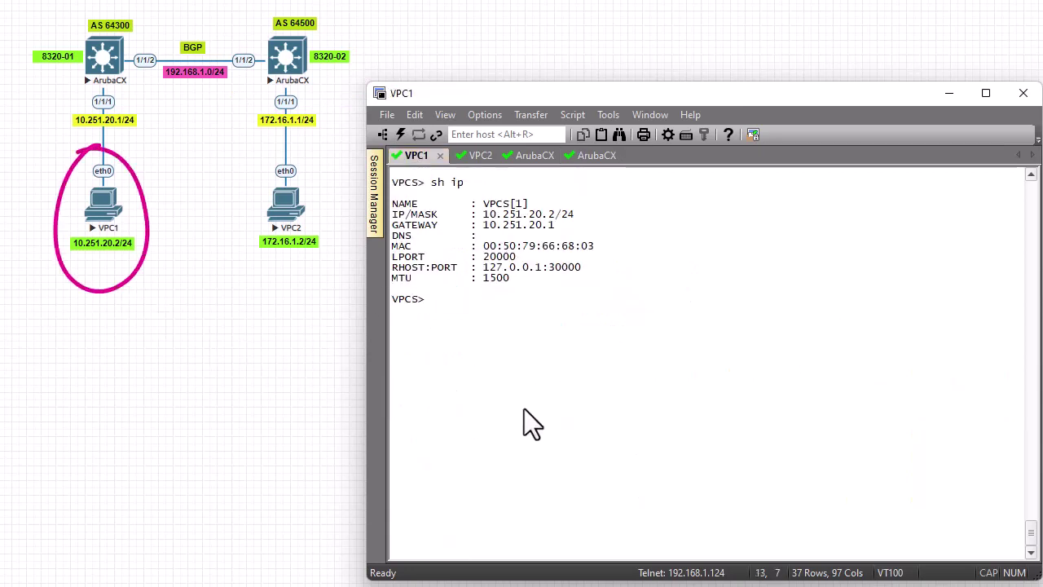
text(pin)
text(g 11)
key(BackSpace)
key(BackSpace)
text(72.)
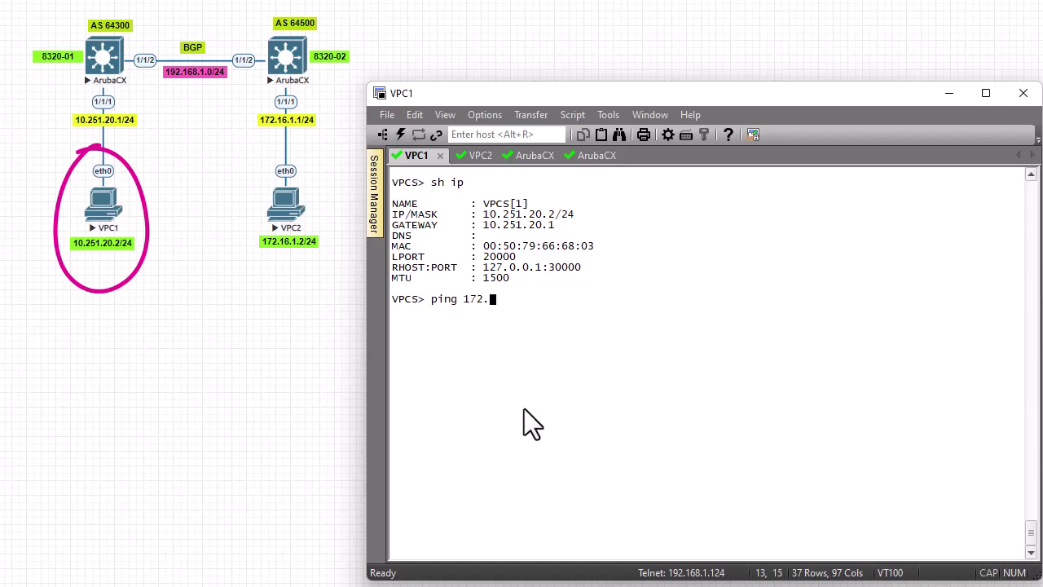
text(16.1.2)
key(Return)
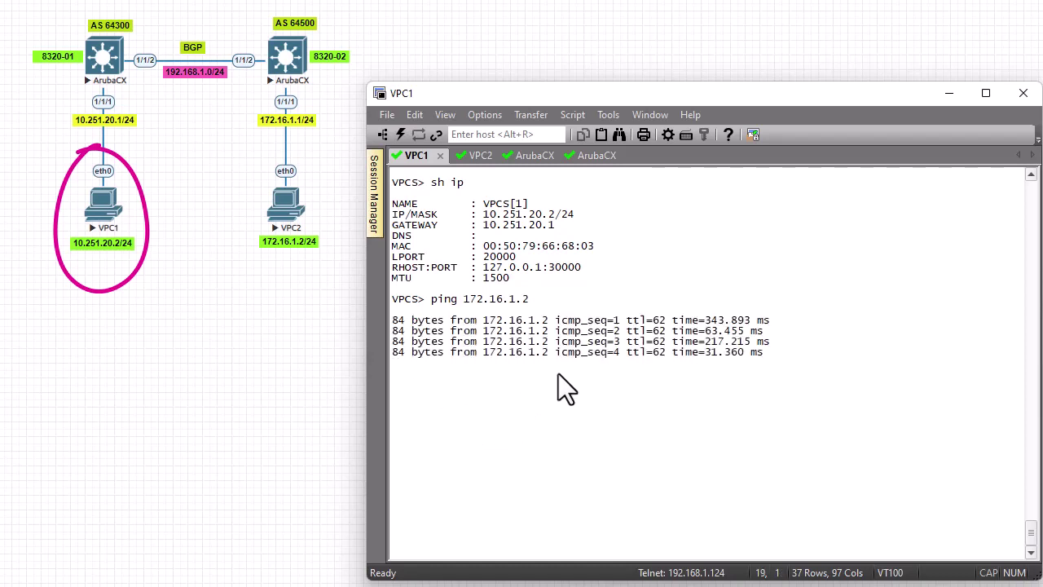
Step: Ping VPC1 at 10.251.20.2 from VPC2 to test connectivity in the reverse direction
click(473, 160)
text(pin)
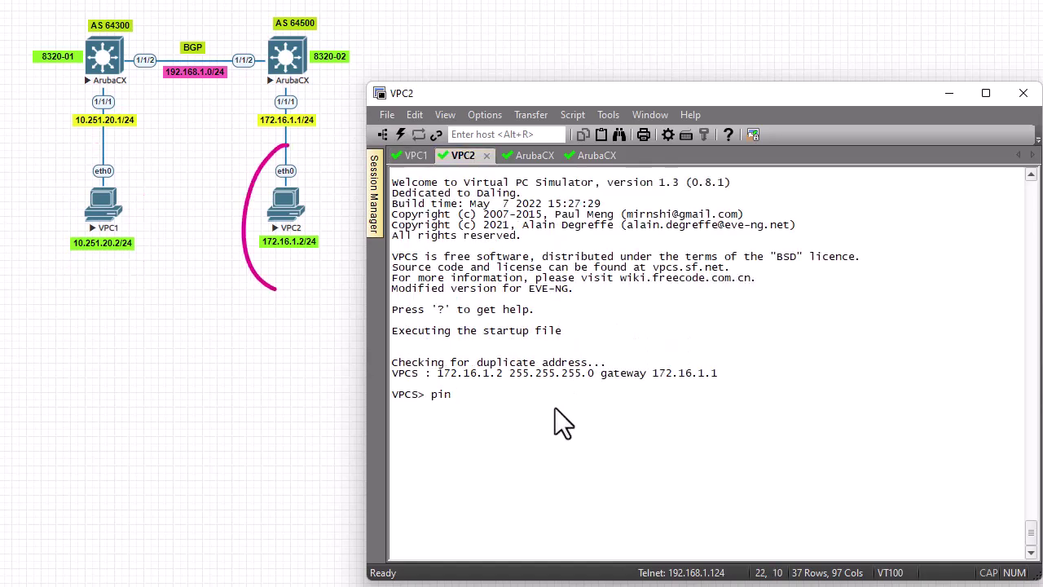
text(g)
text(0.2)
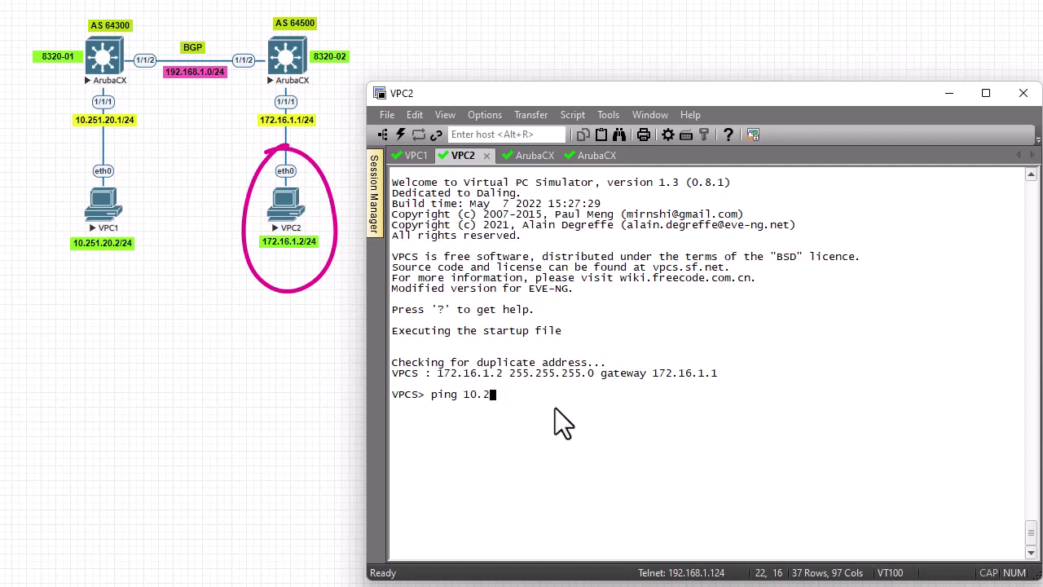
text(51.20.2)
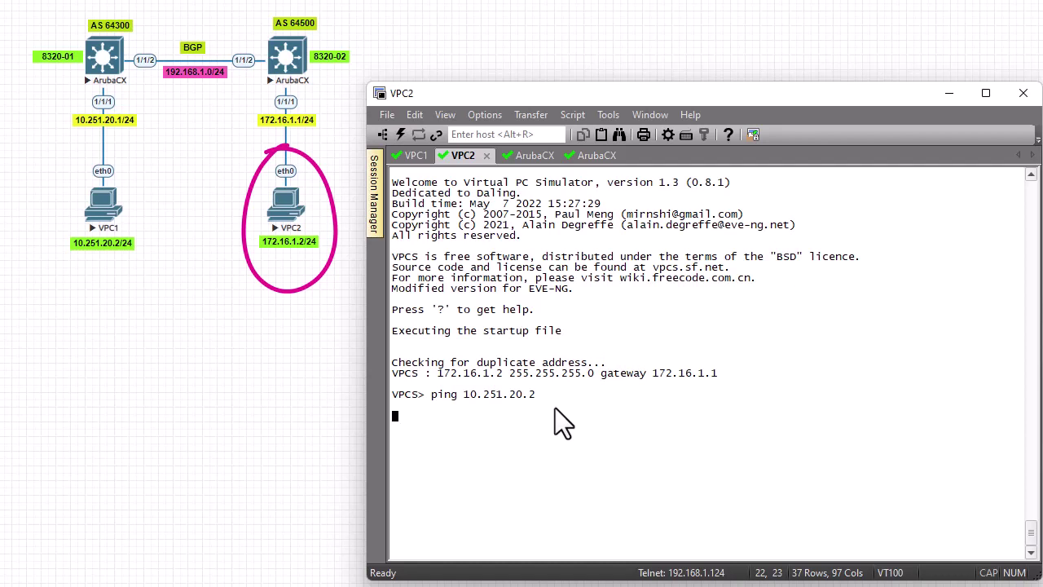